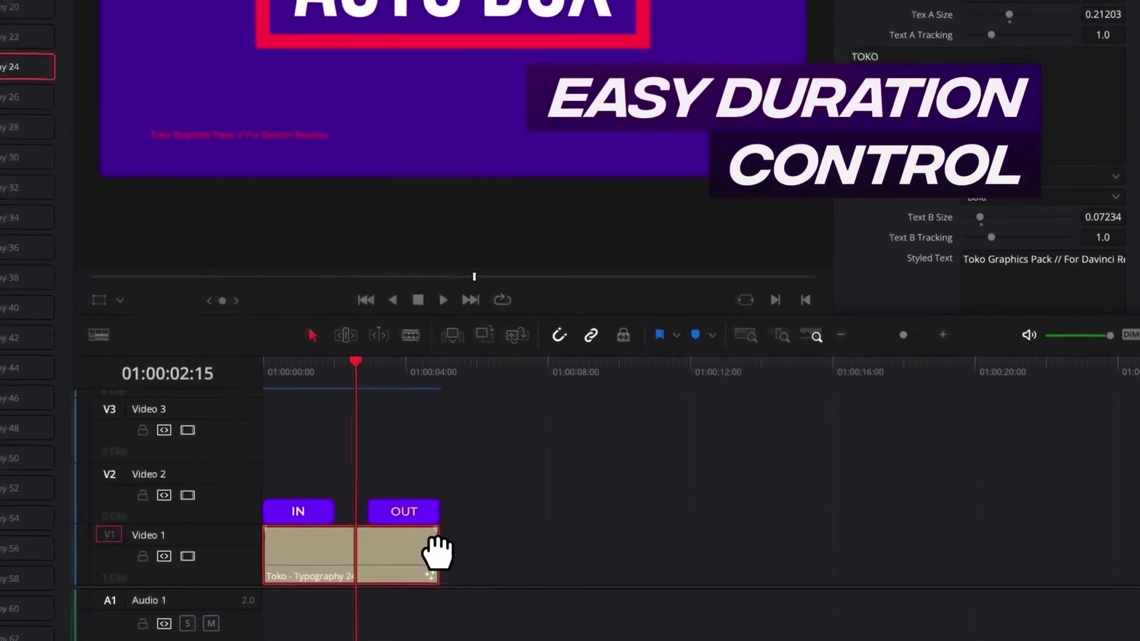
Extend the title clip's end on the timeline and type 'Boo' as its text.
mouse_move(433, 550)
mouse_down()
mouse_move(1087, 549)
mouse_move(437, 552)
mouse_up()
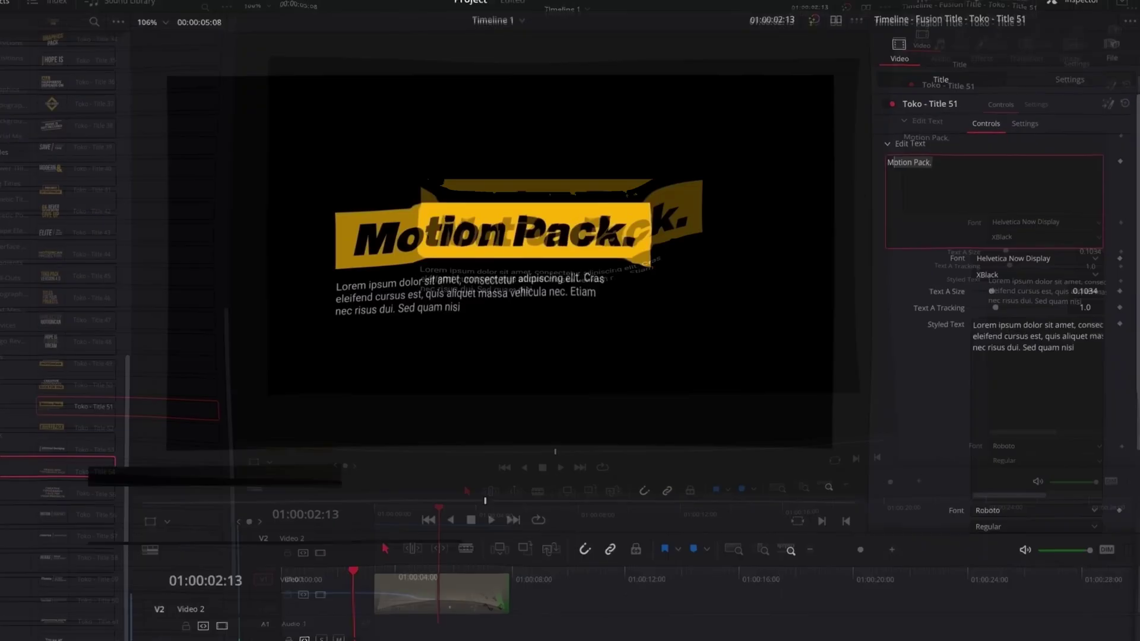
text(Boo)
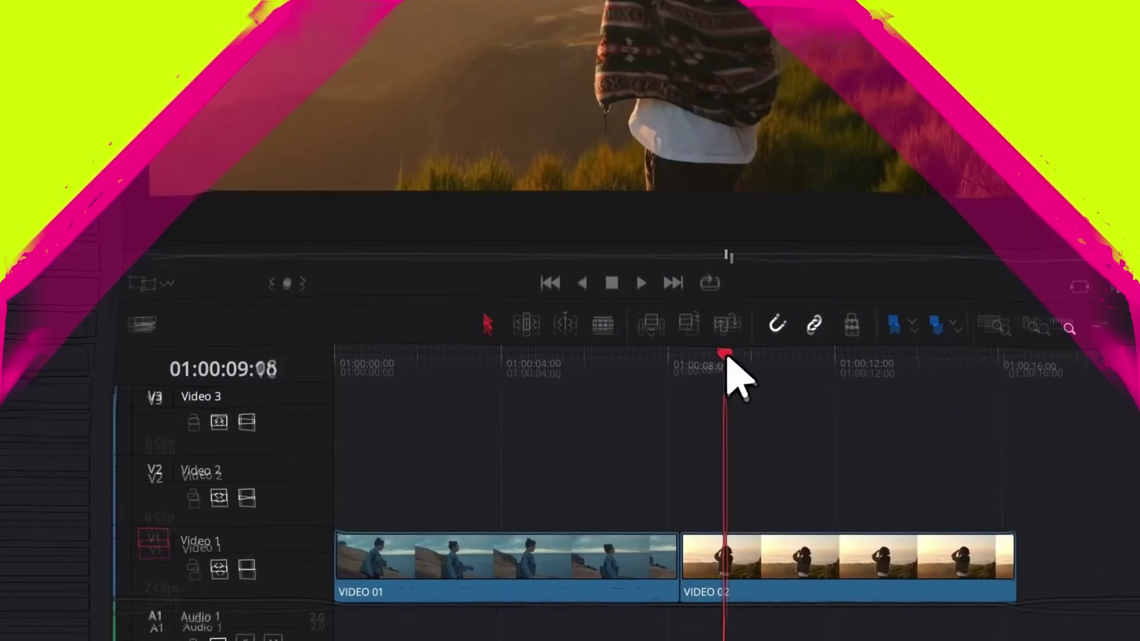
Drop Flat_Transition_10 onto the cut between clips and play it back.
drag(732, 374, 683, 481)
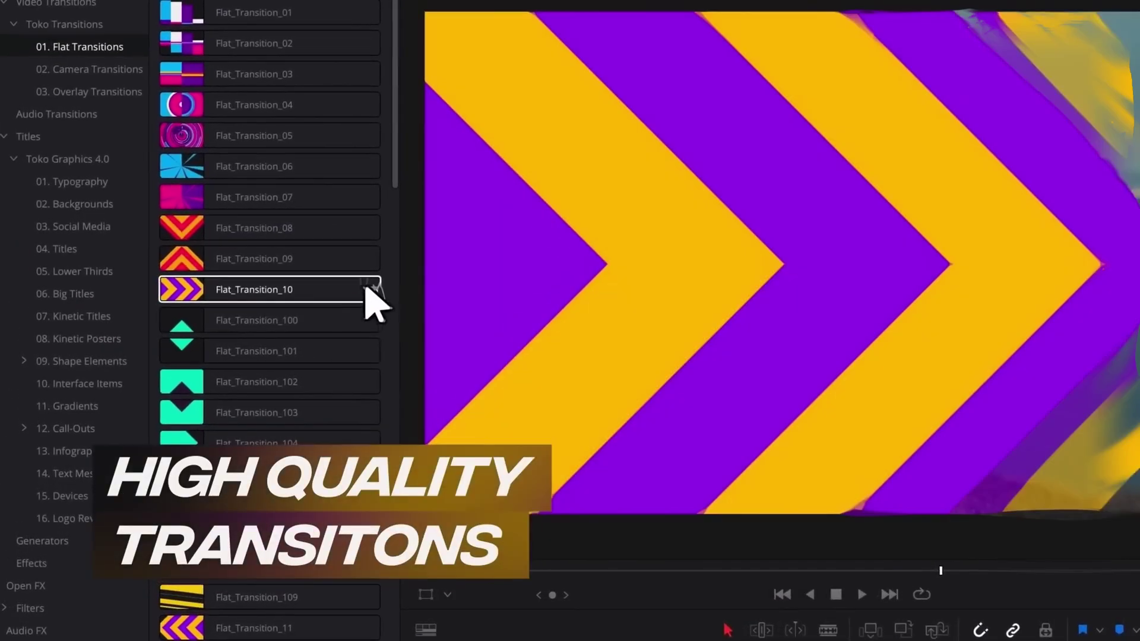
drag(261, 196, 673, 579)
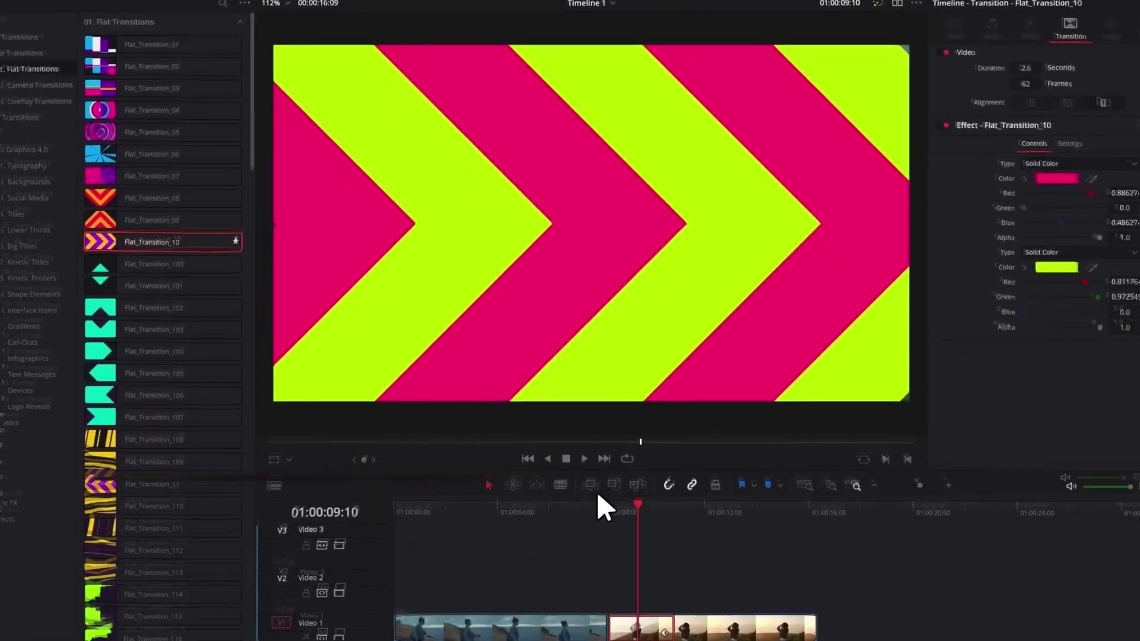
click(596, 578)
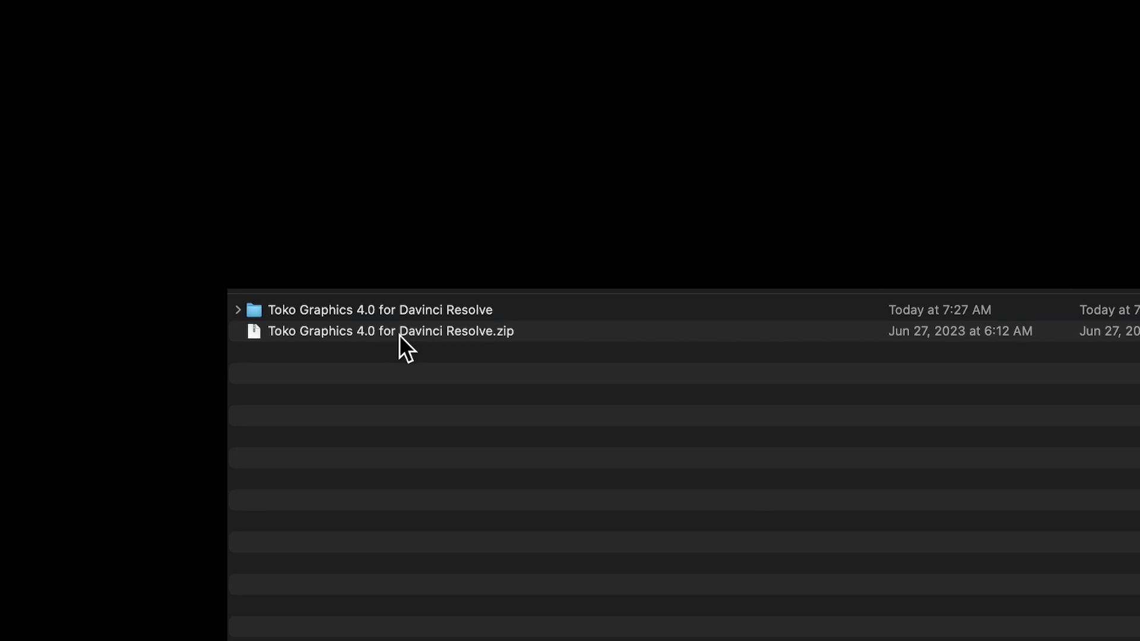
Open the extracted Toko Graphics 4.0 folder beside the zip and its README.pdf.
click(351, 333)
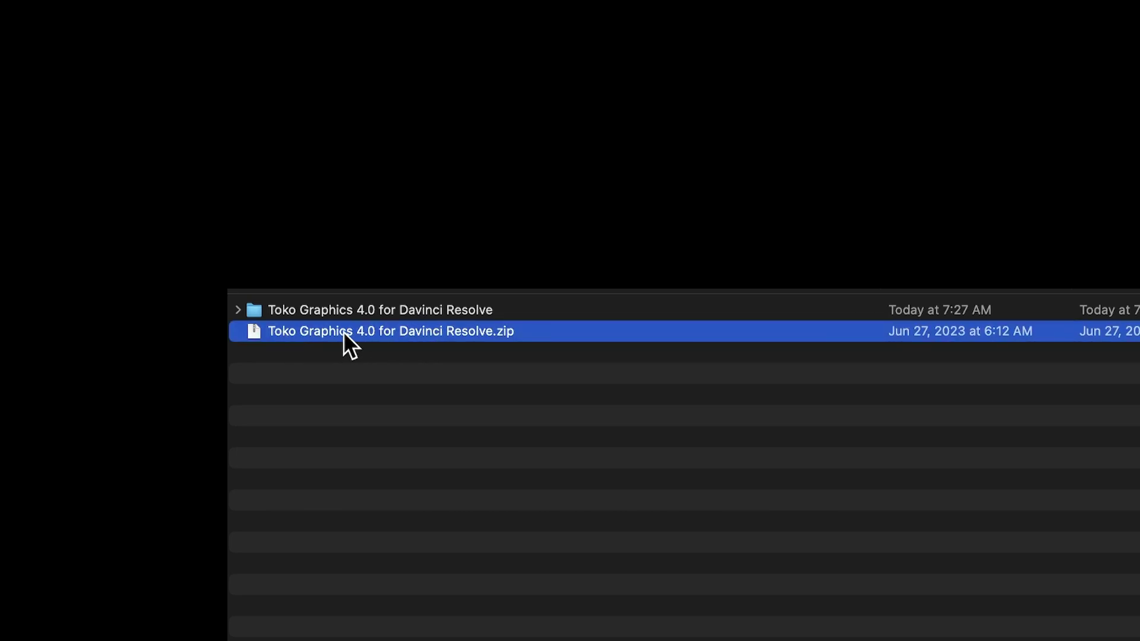
double_click(459, 309)
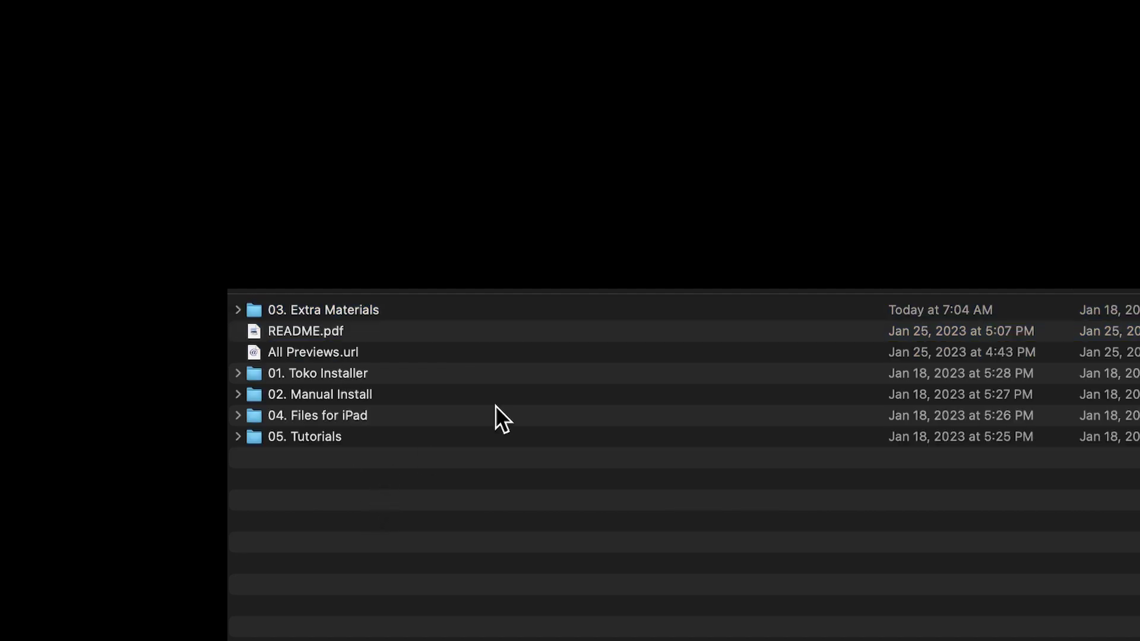
double_click(325, 329)
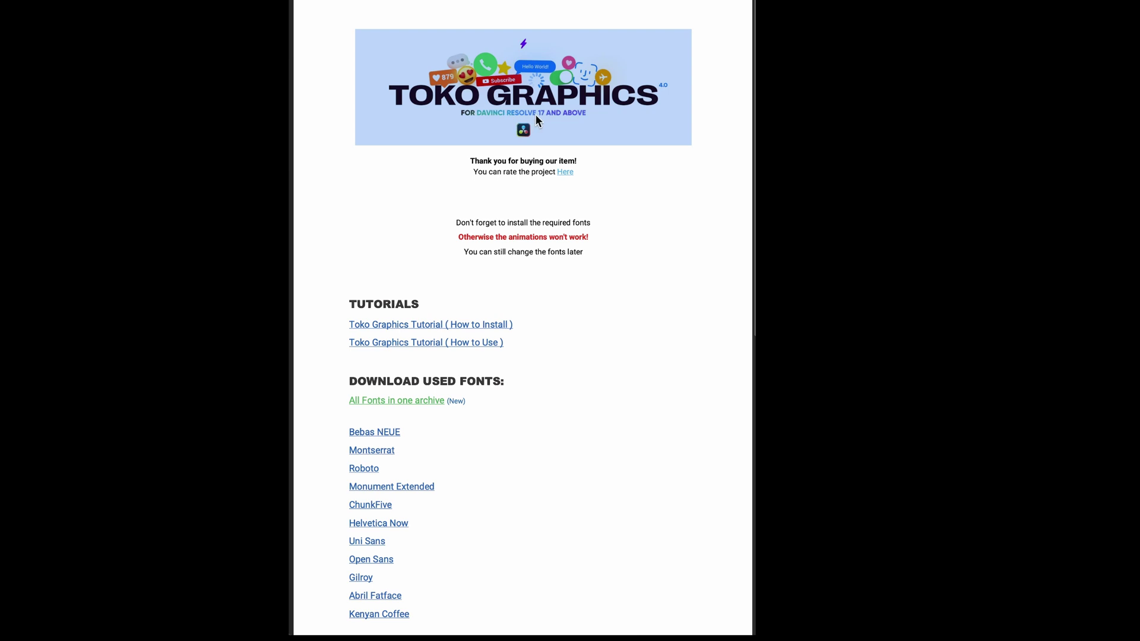
Clear the selection on the README's header image in Preview.
click(631, 181)
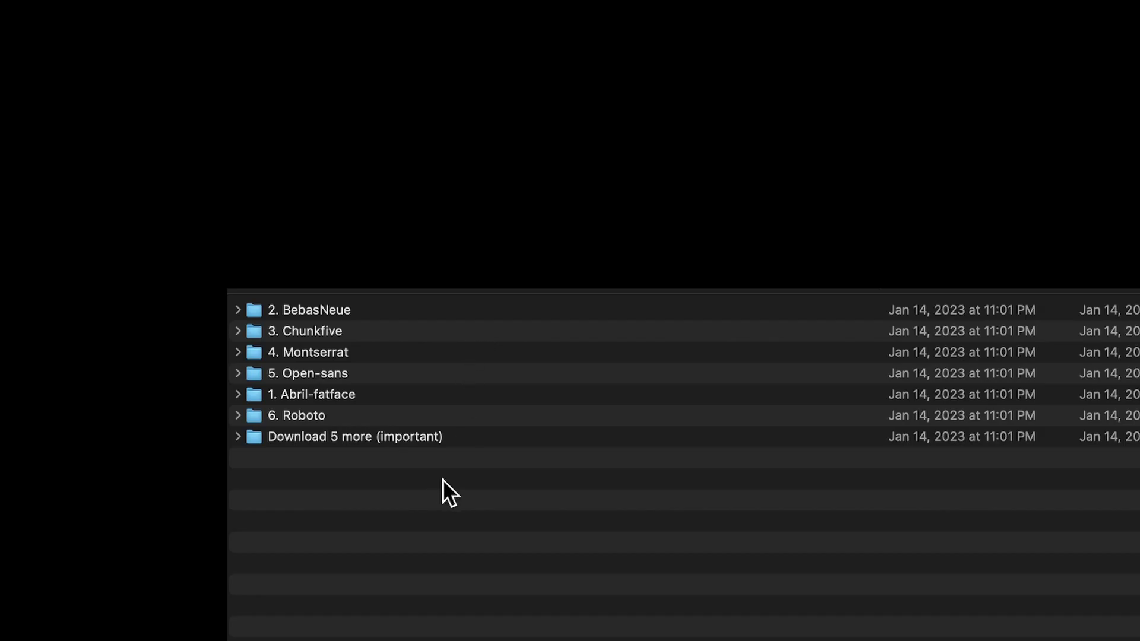
Expand 'Download 5 more (important)' to list its five font links, including Uni Sans.url.
click(237, 437)
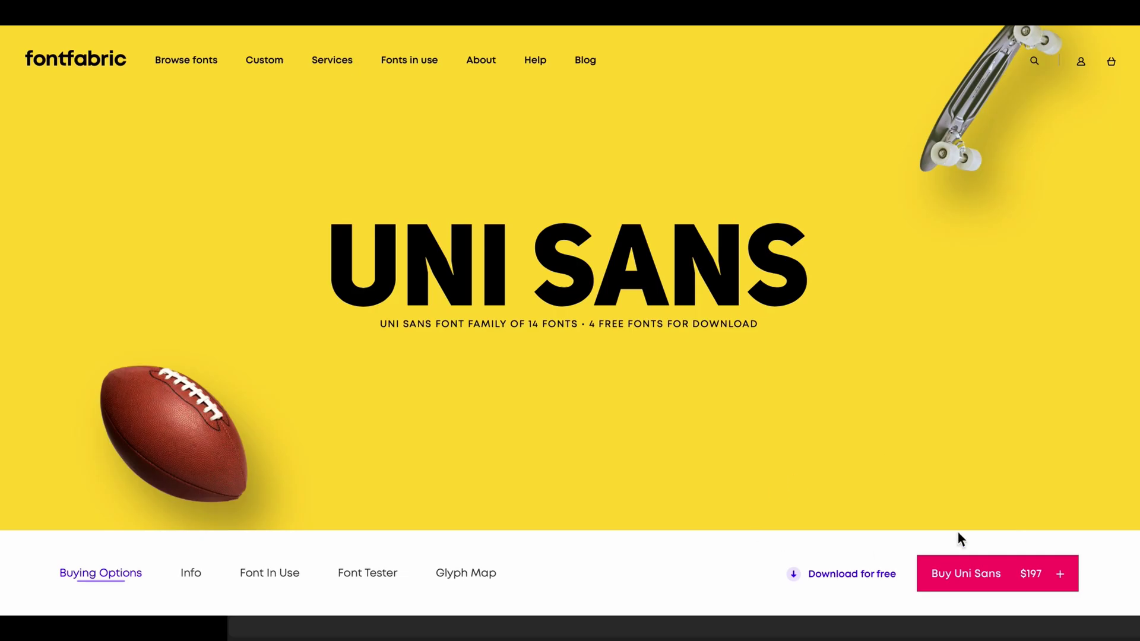
Request the free Uni Sans download on Fontfabric's font page.
click(871, 579)
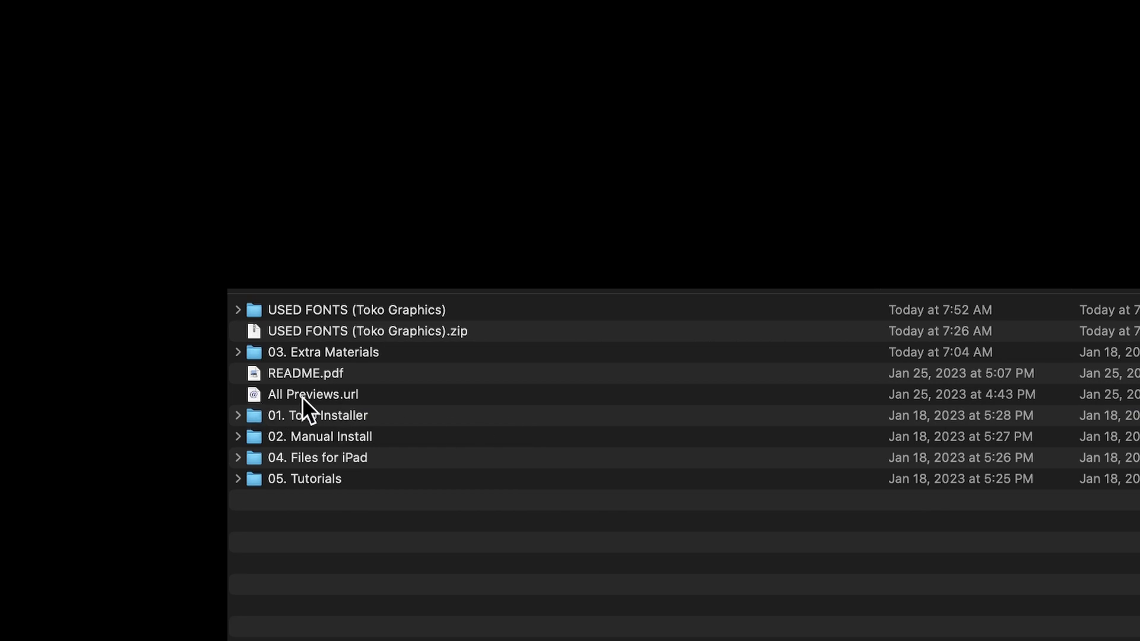
Open All Previews.url and browse the Typography, Backgrounds and Social Media preview grids.
double_click(251, 394)
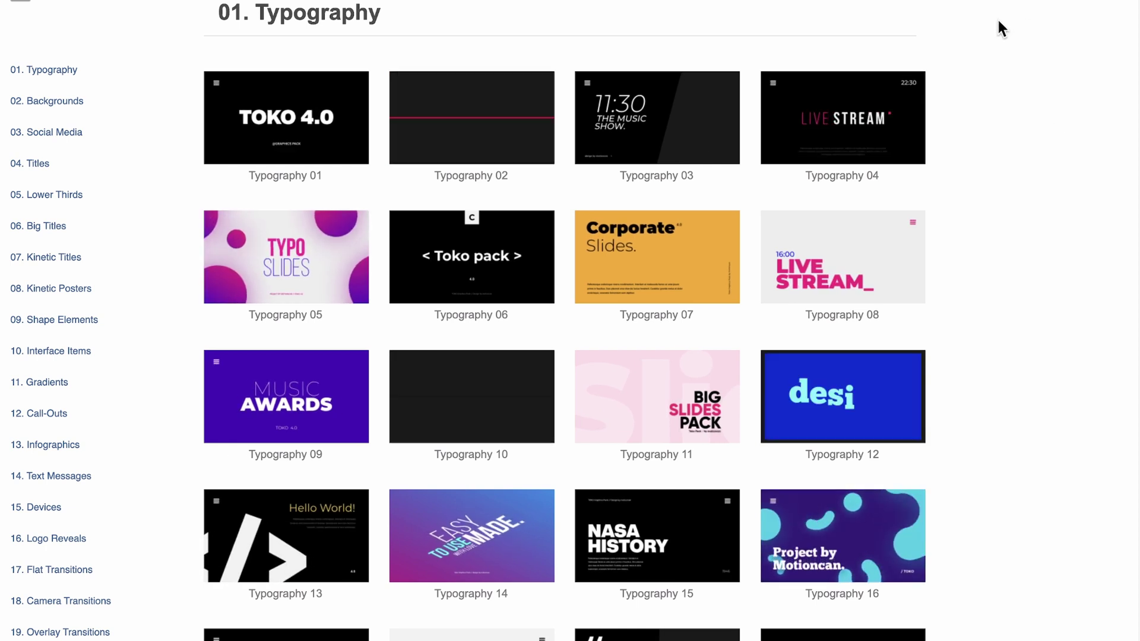
scroll(992, 205, down, 6)
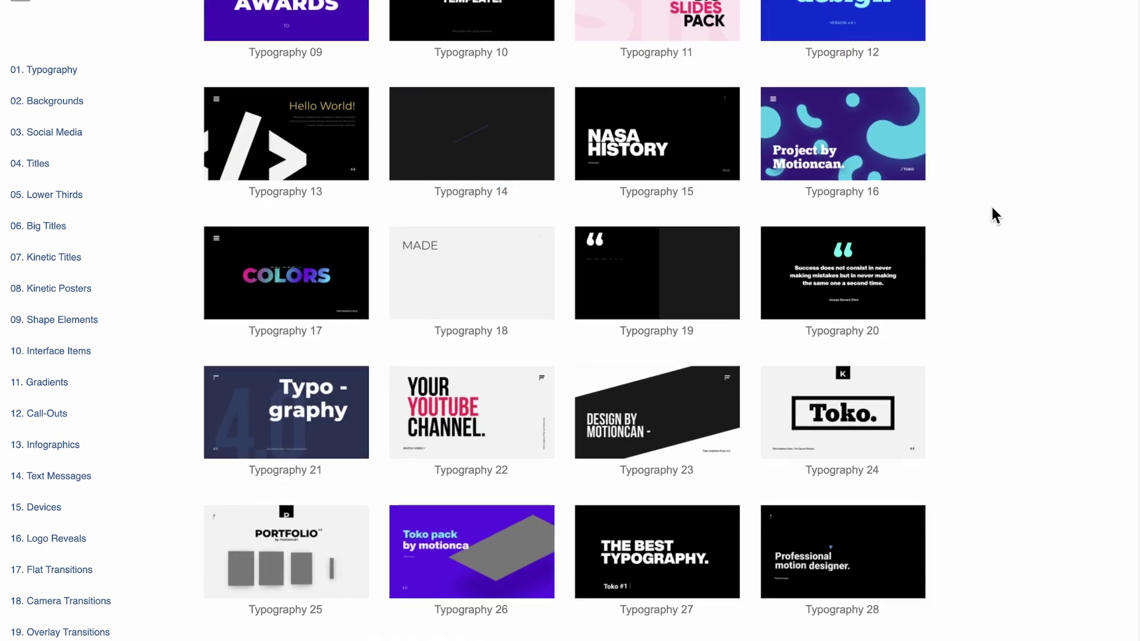
scroll(992, 208, down, 6)
scroll(993, 209, down, 7)
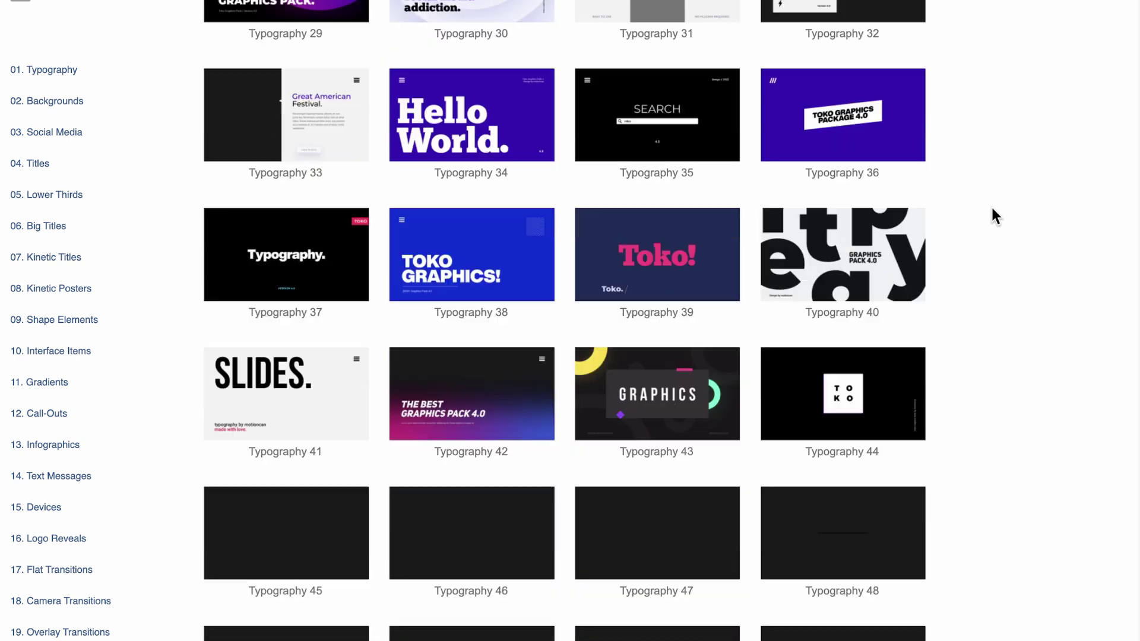
scroll(991, 204, down, 5)
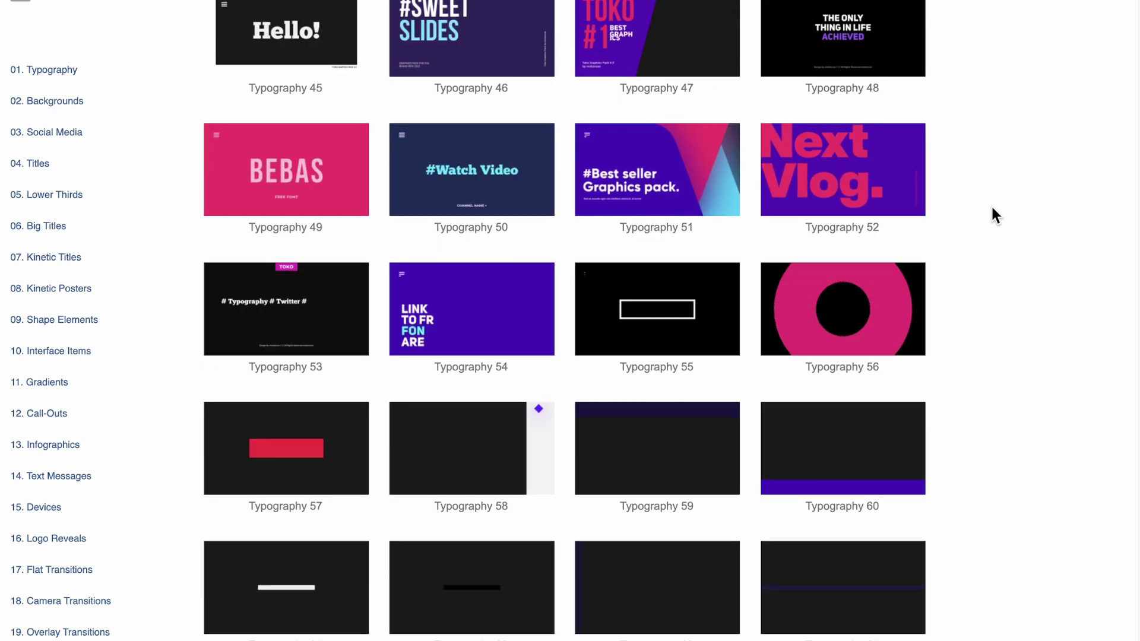
scroll(991, 204, down, 3)
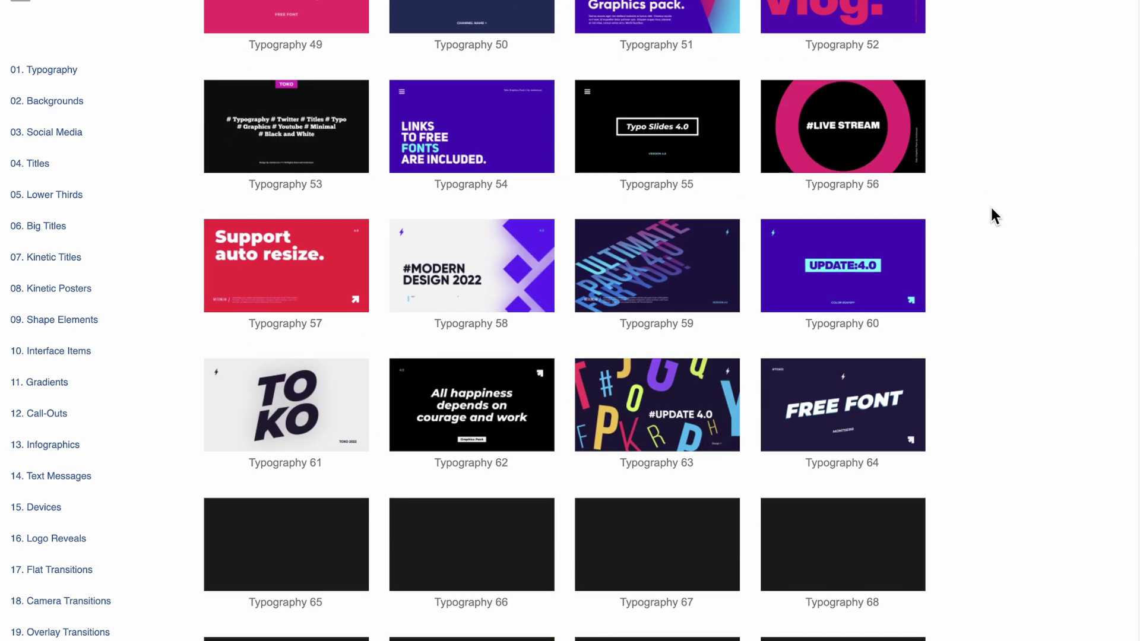
click(56, 98)
click(56, 143)
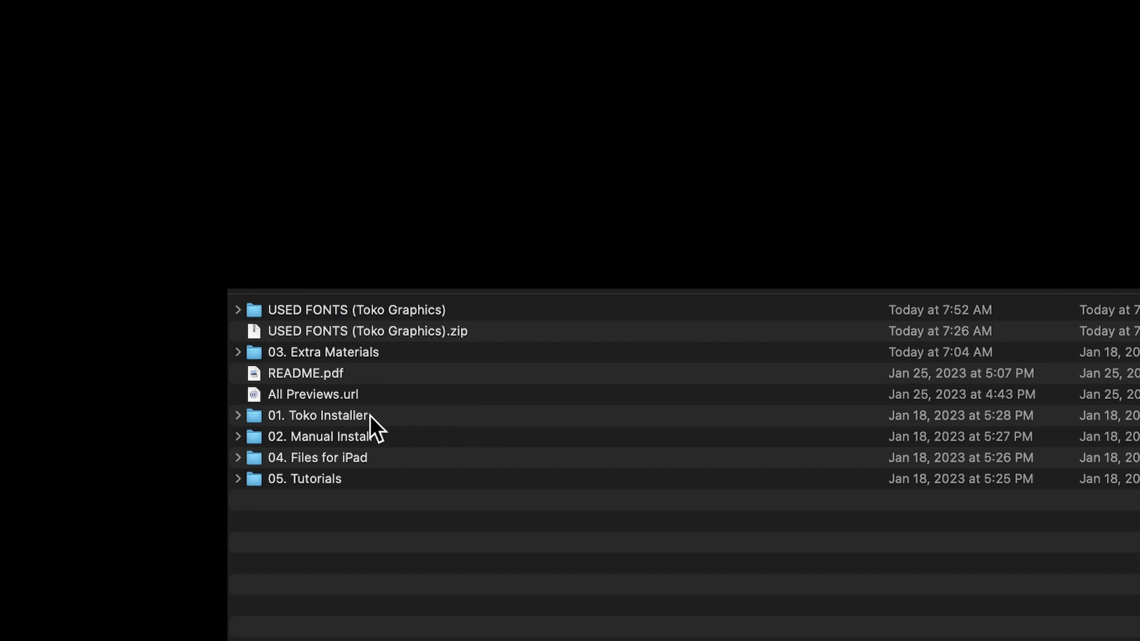
Run Toko Pack Installer.pkg from 01. Toko Installer through to the installation summary.
double_click(334, 414)
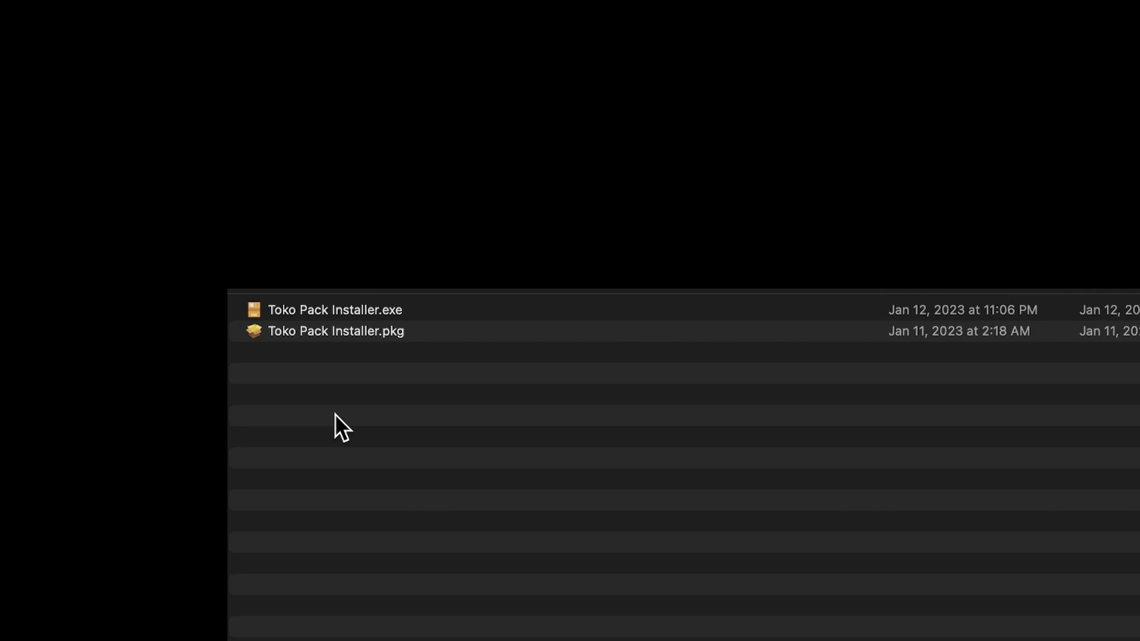
click(375, 310)
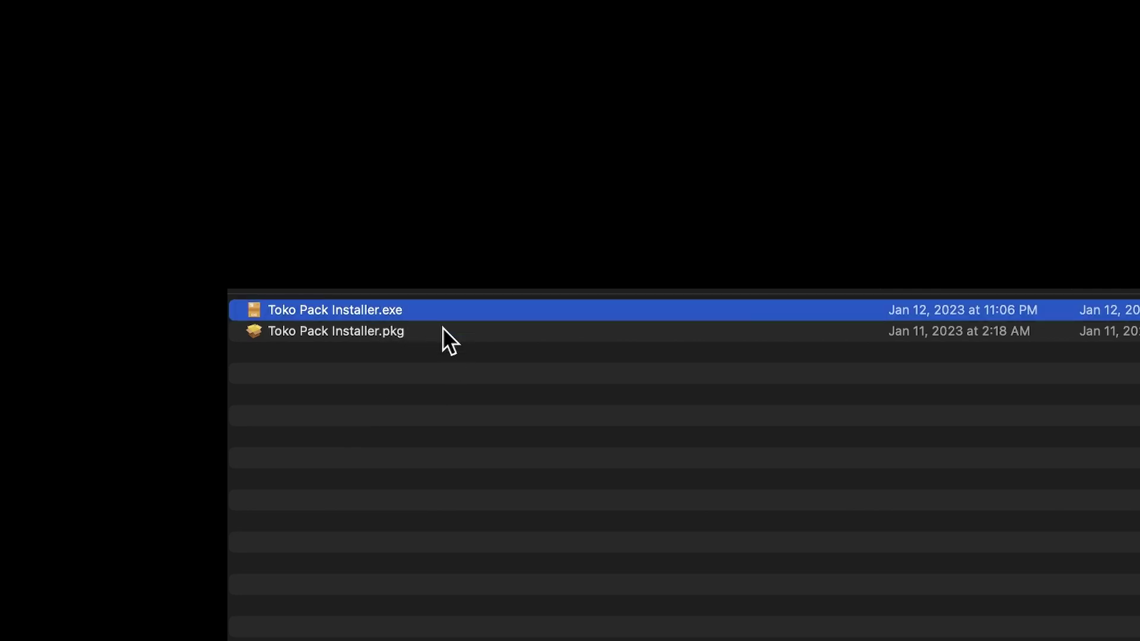
click(372, 330)
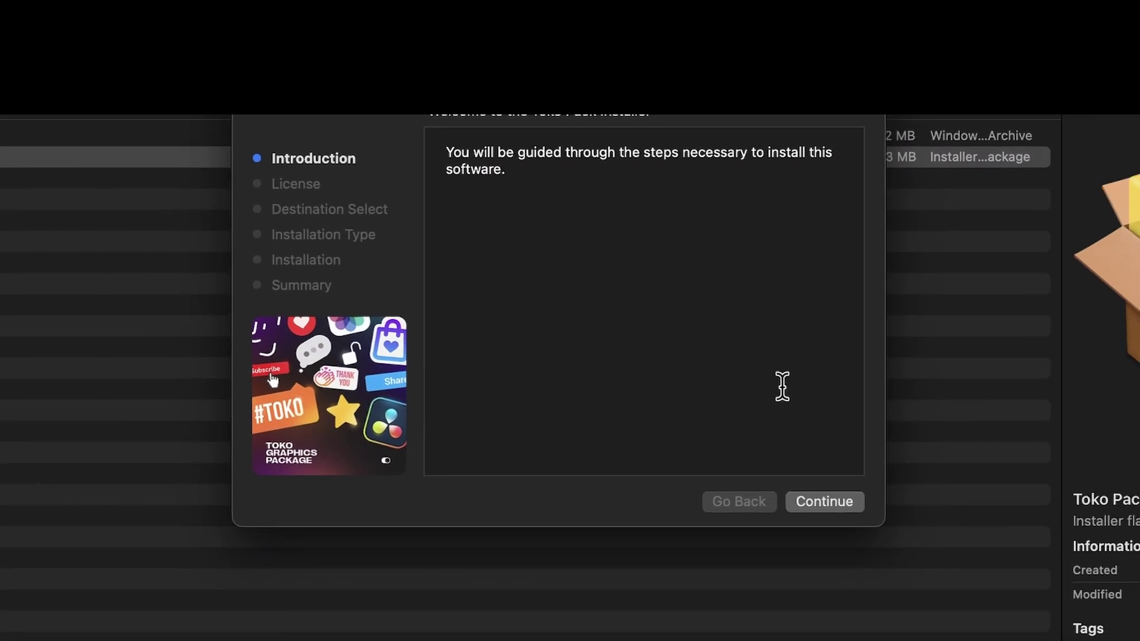
click(833, 506)
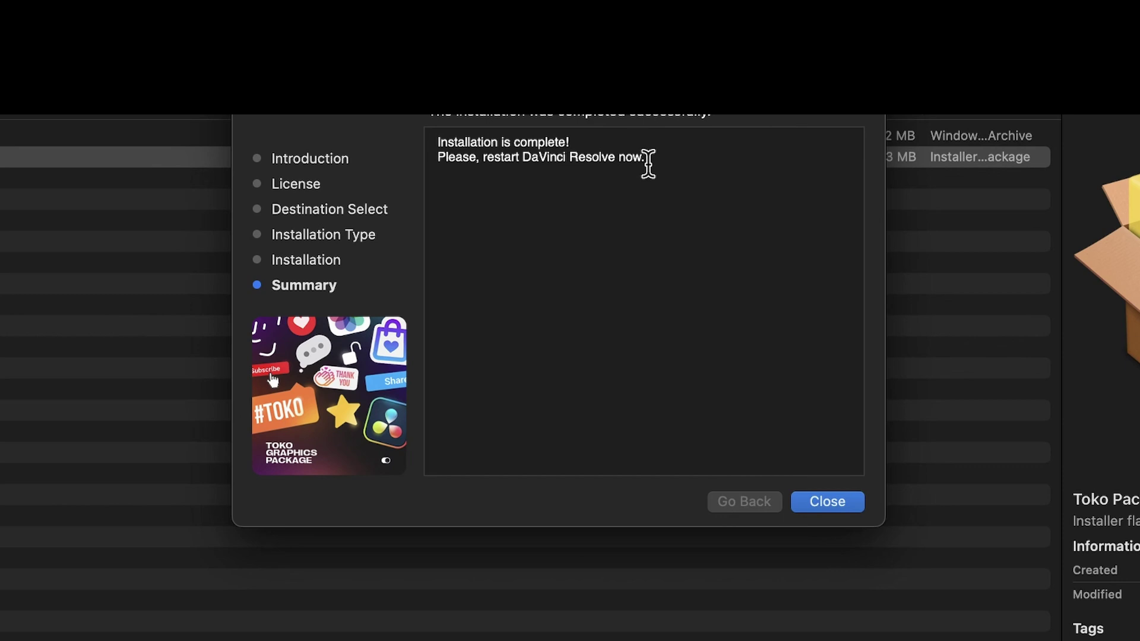
drag(592, 156, 426, 137)
click(529, 213)
Close the installer and show Toko Graphics 4.0 titles and Video Transitions in Resolve's Effects Library.
click(827, 502)
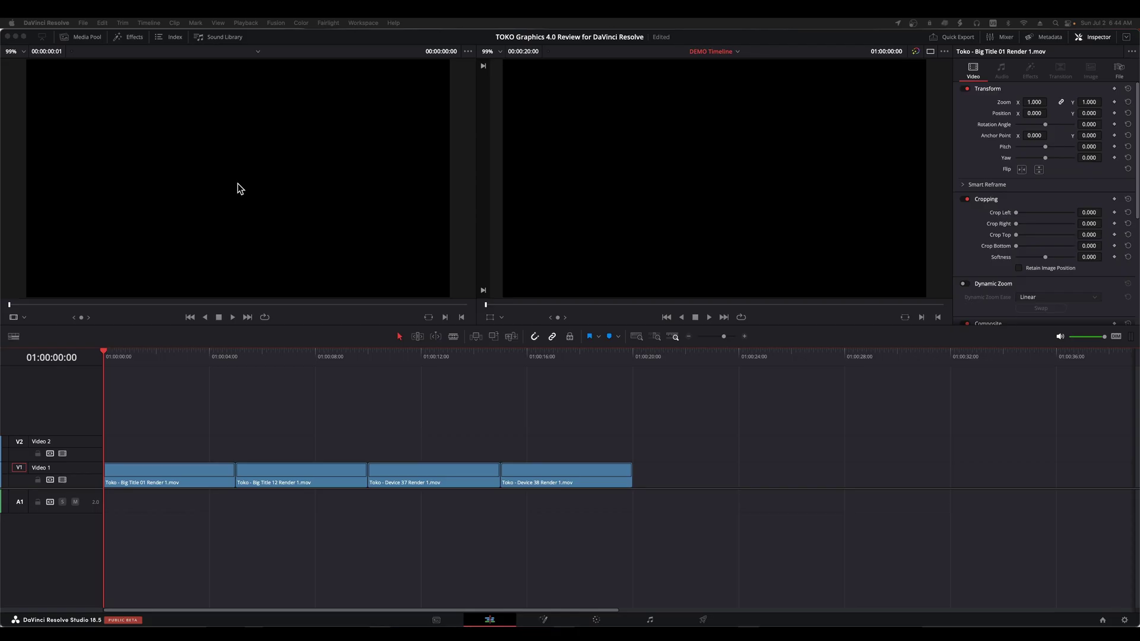
click(128, 38)
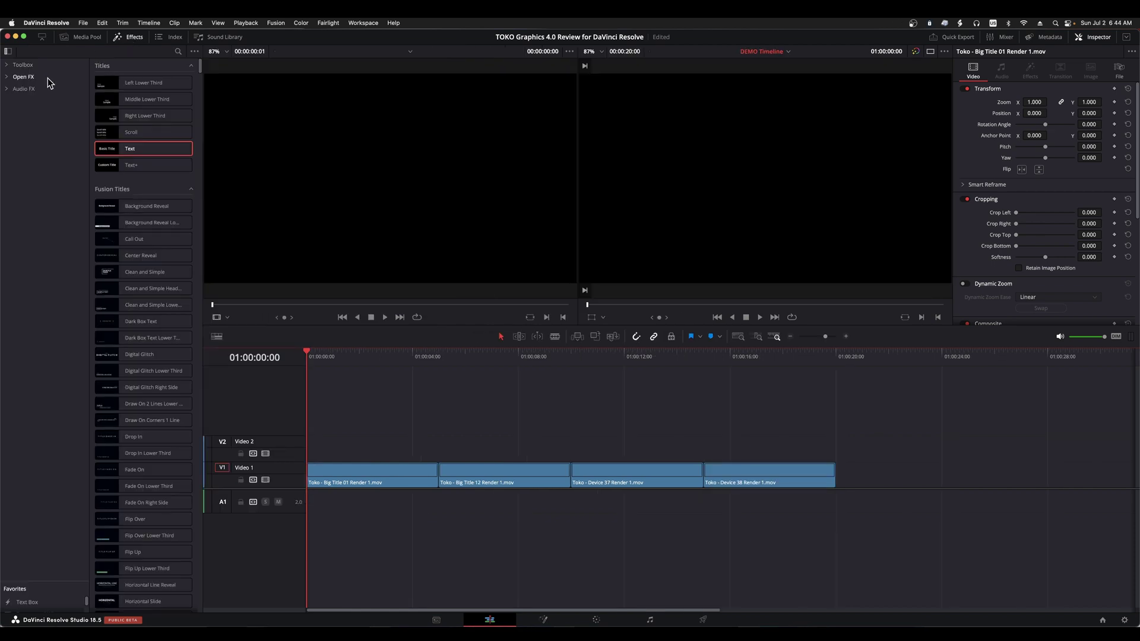
click(7, 67)
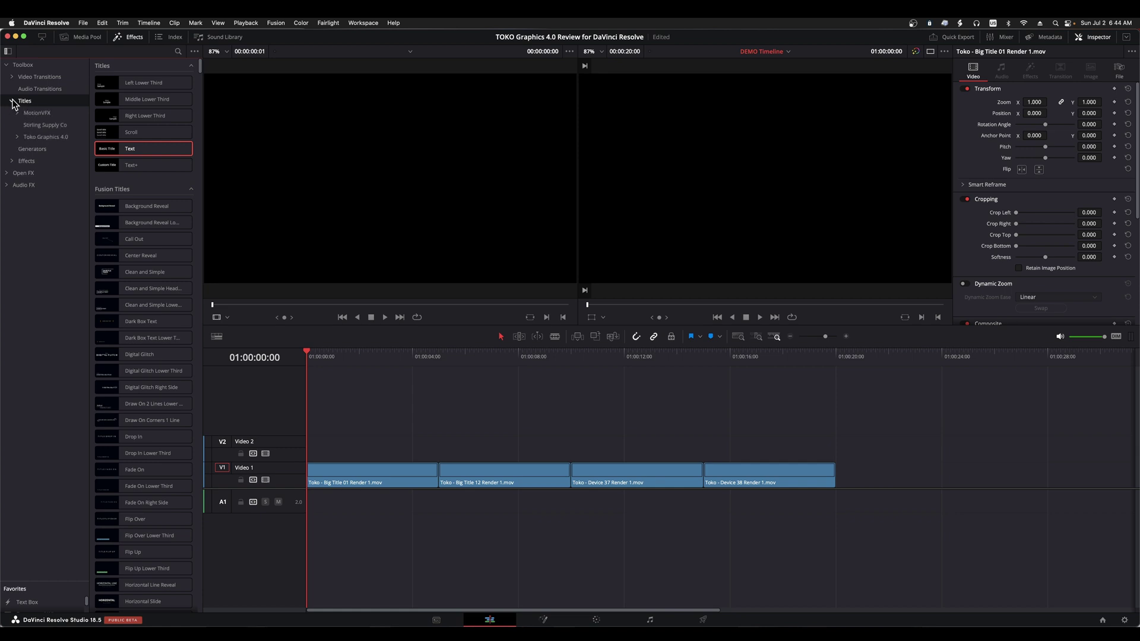
click(59, 138)
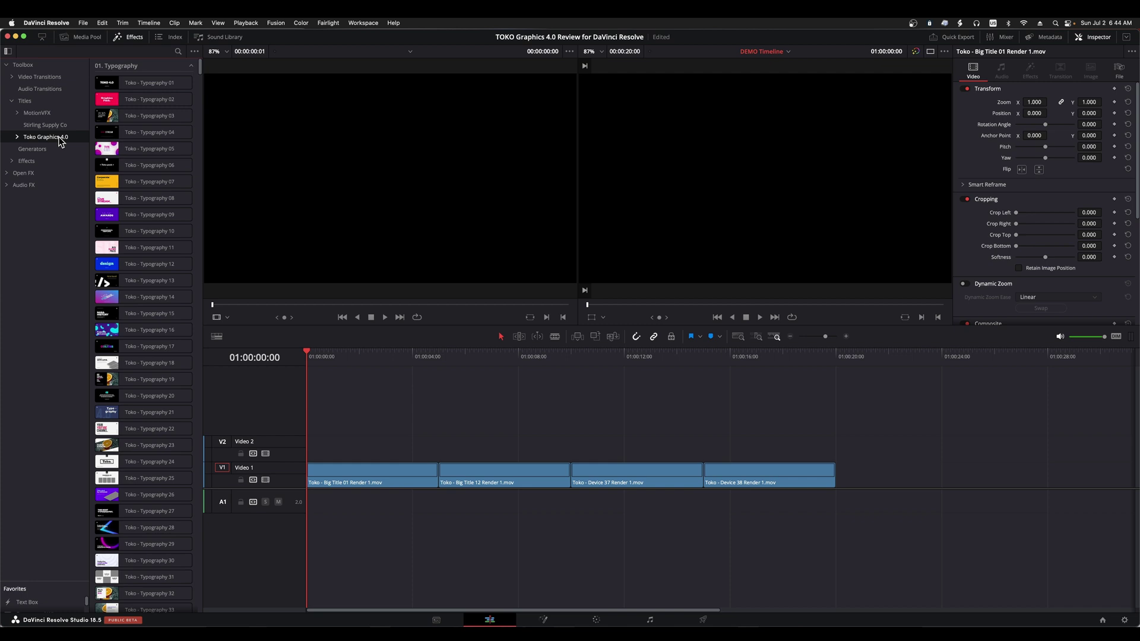
click(13, 78)
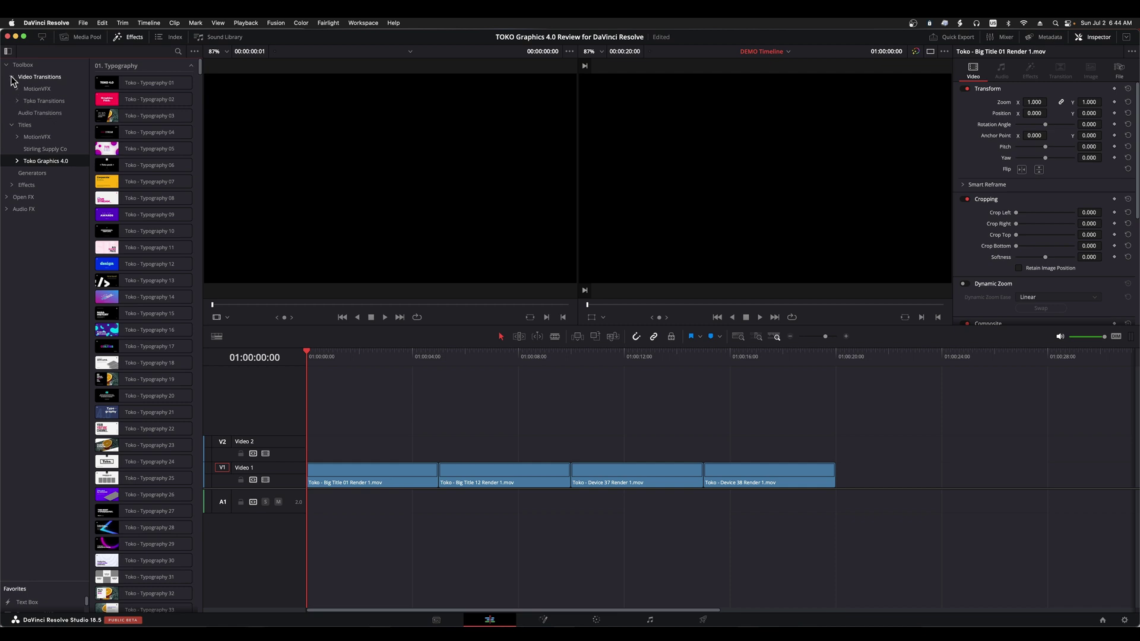
Scroll through the Toko flat transitions, then the Toko Graphics 4.0 background titles.
click(40, 102)
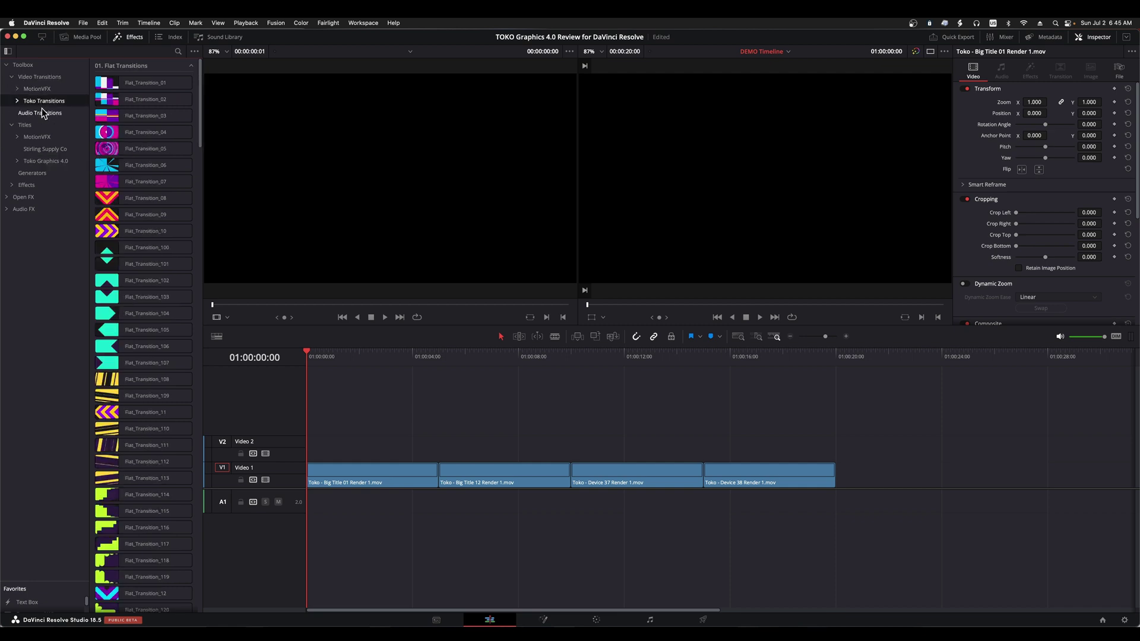
scroll(117, 163, down, 15)
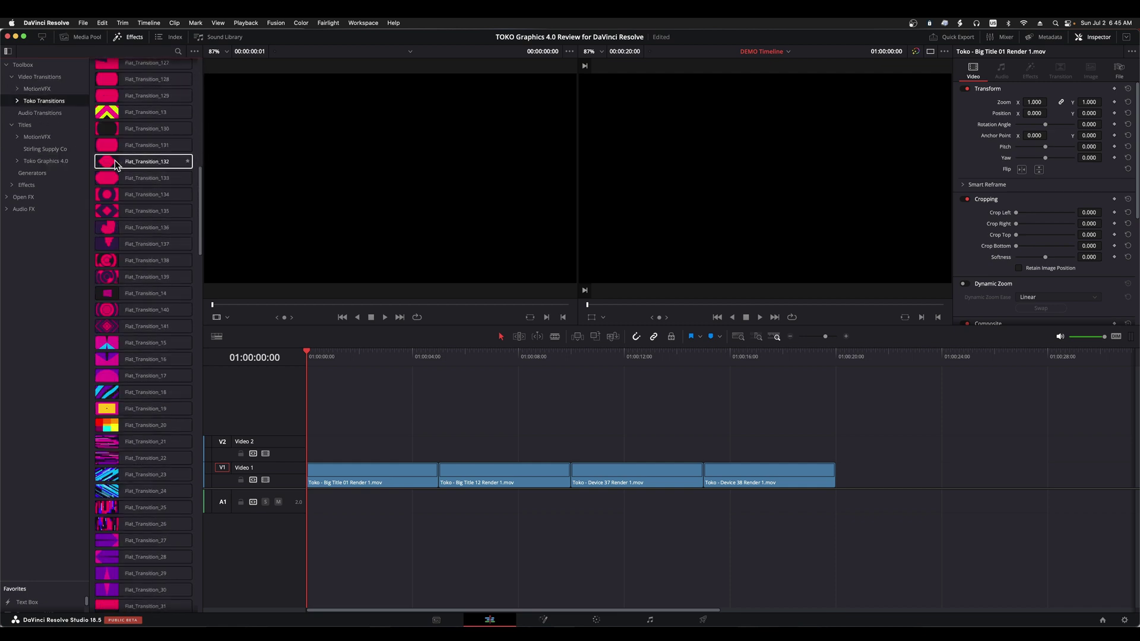
scroll(116, 164, down, 5)
scroll(115, 162, down, 5)
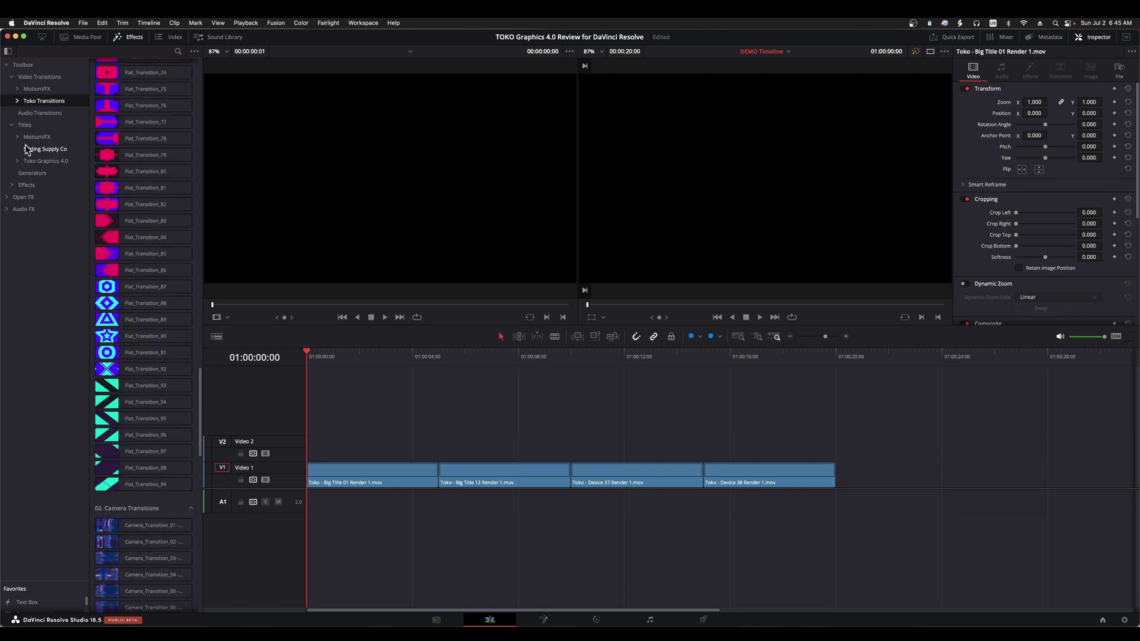
click(37, 161)
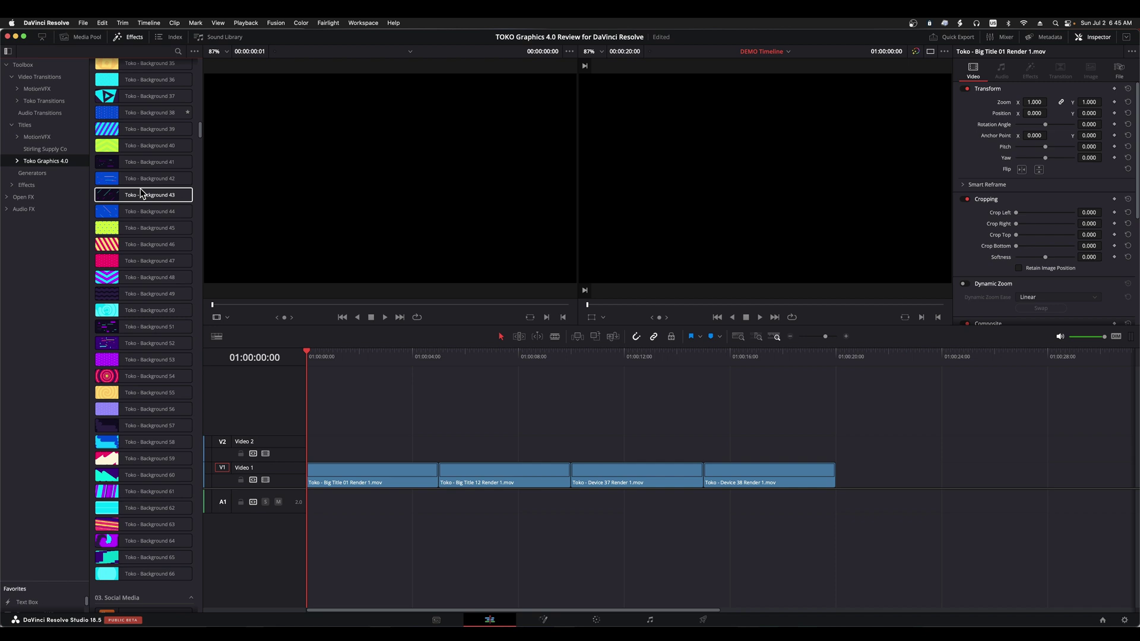
scroll(114, 202, down, 5)
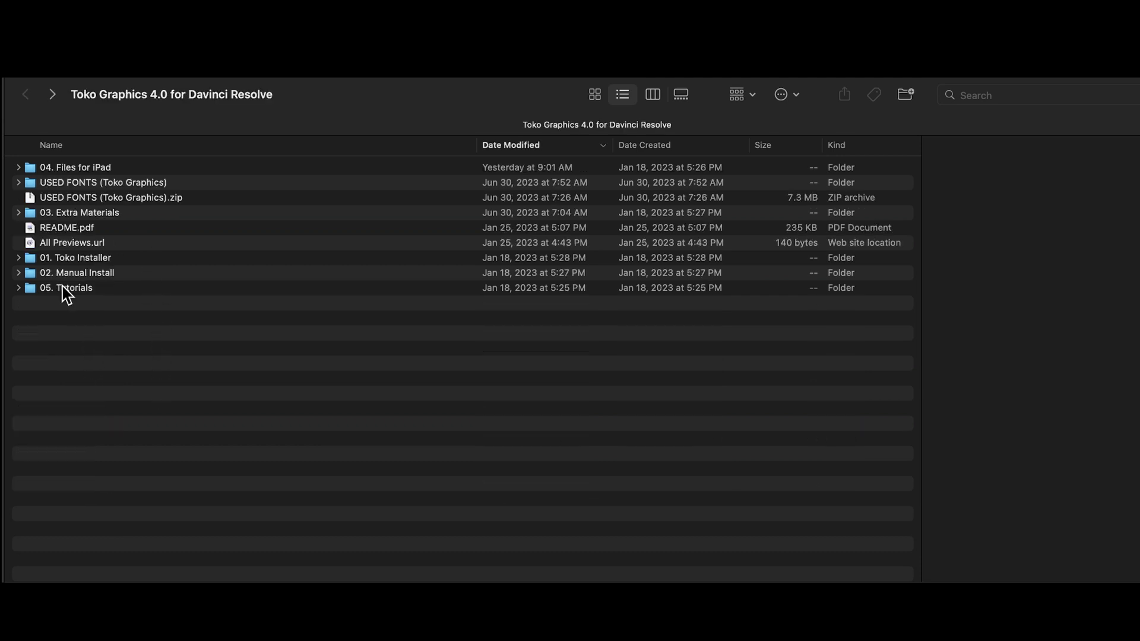
Inspect the 05. Tutorials and USED FONTS (Toko Graphics) folders in Finder.
click(60, 290)
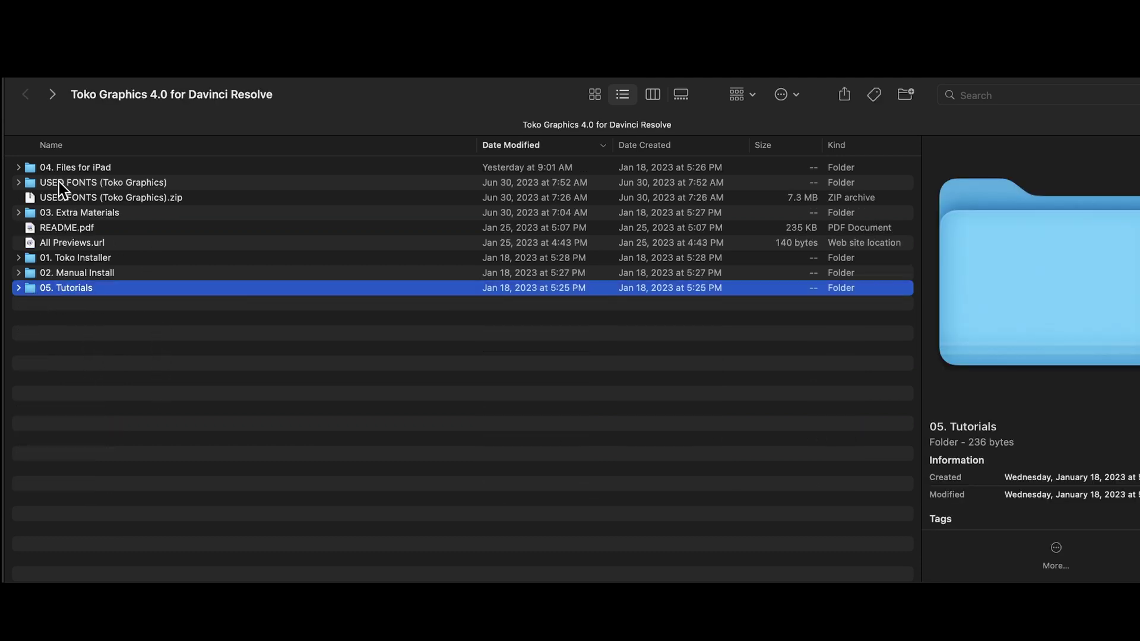
click(92, 184)
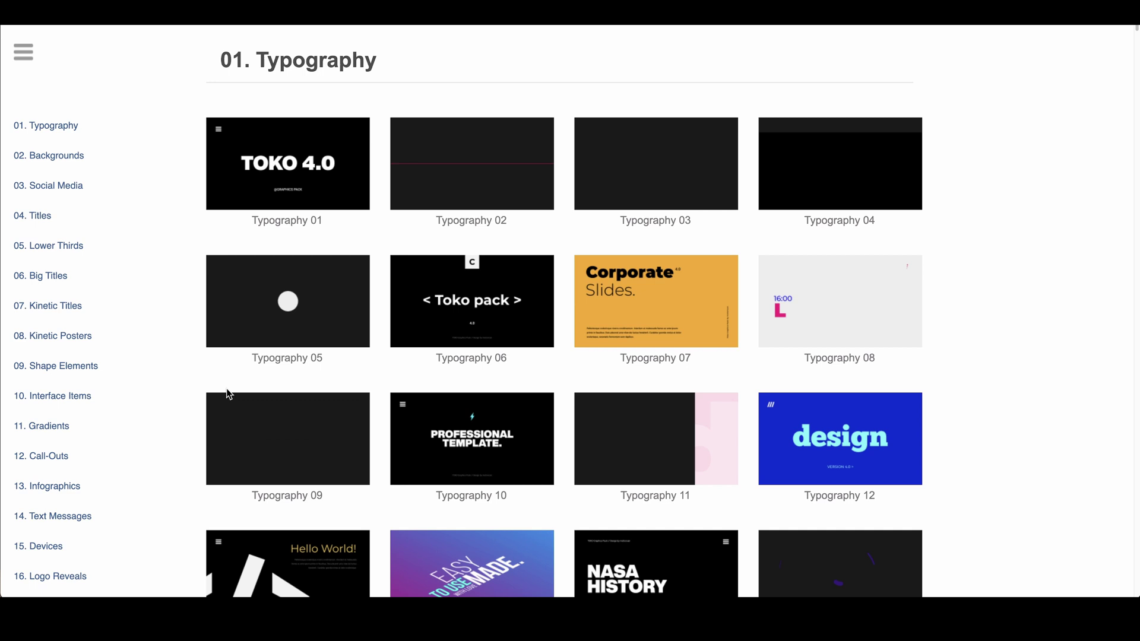
Scroll the Typography previews, then jump to and browse the 03. Social Media previews.
scroll(225, 390, down, 4)
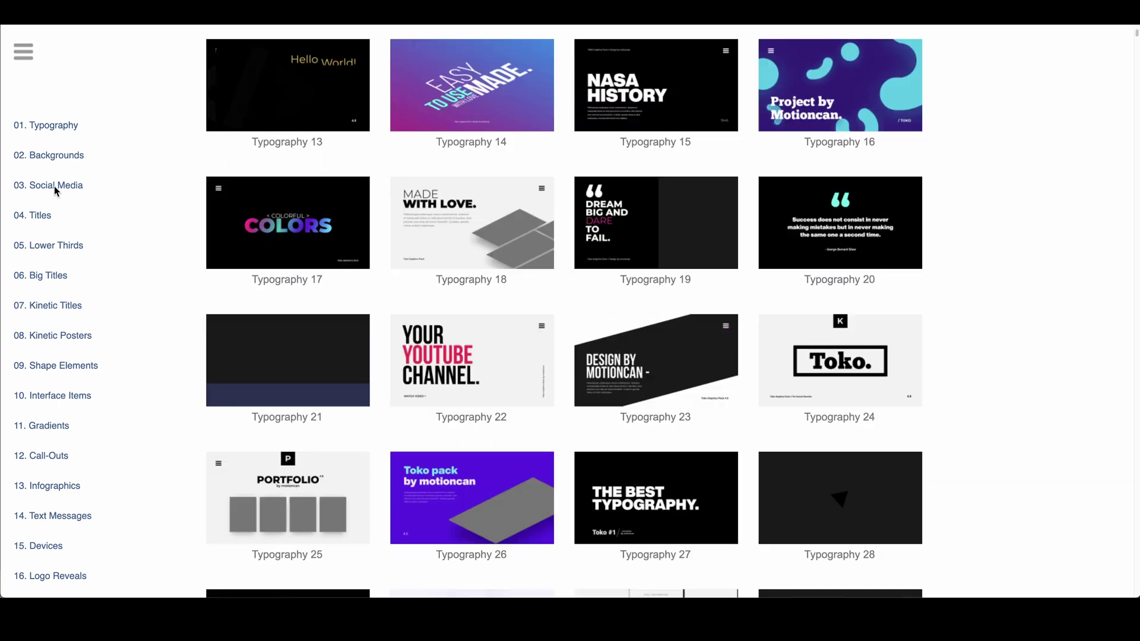
click(54, 185)
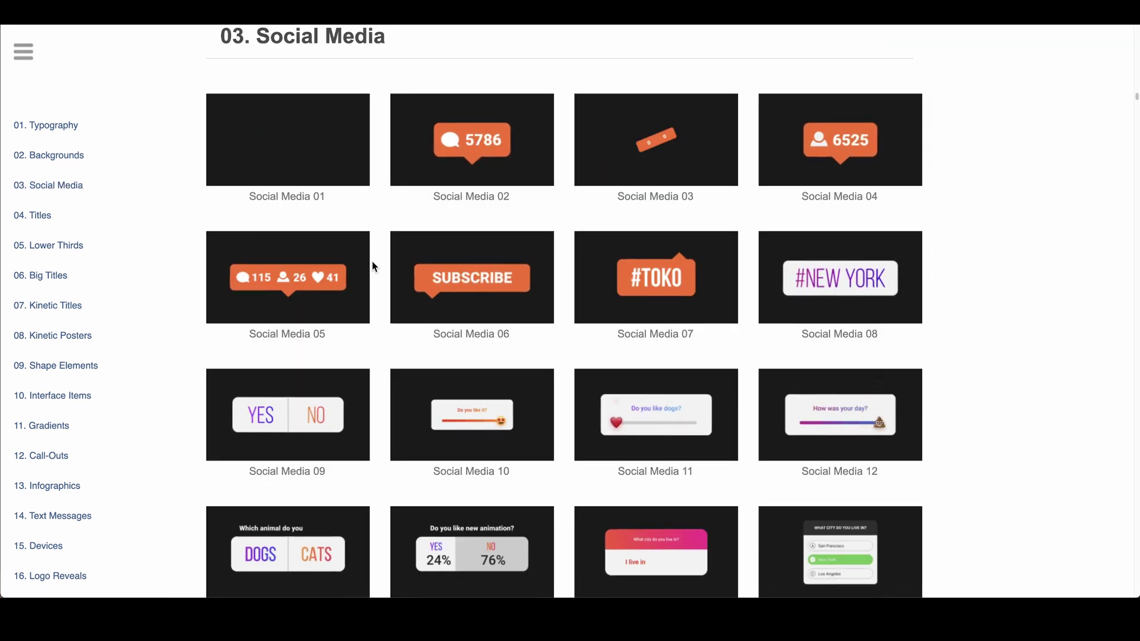
scroll(386, 264, down, 3)
scroll(387, 265, down, 3)
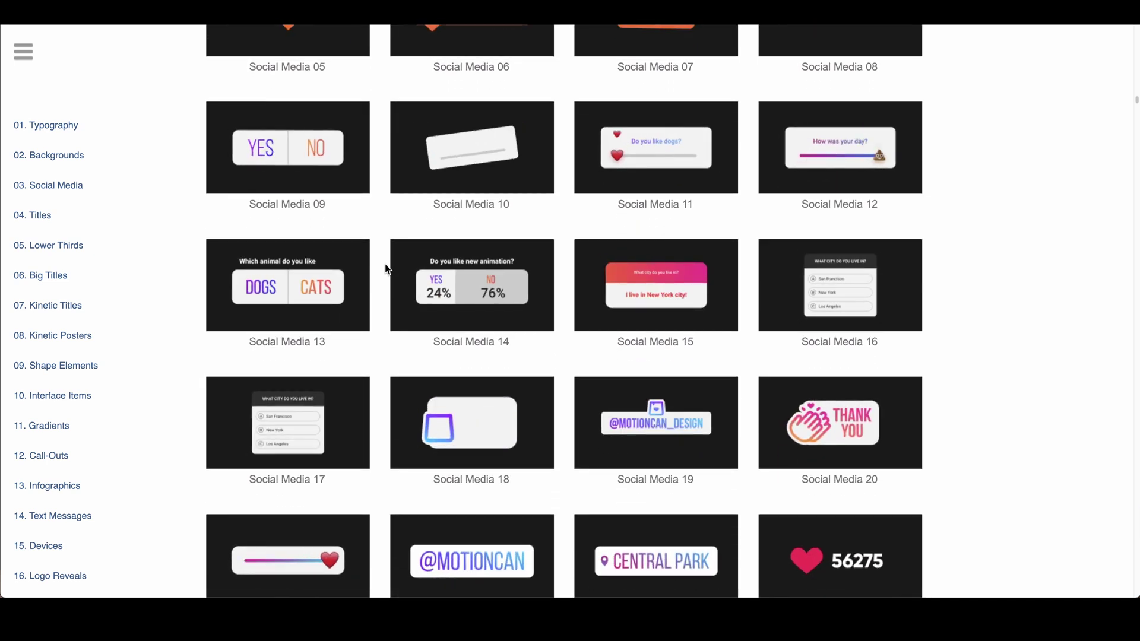
Jump past 13. Infographics to 15. Devices and scroll through the Devices previews.
click(82, 486)
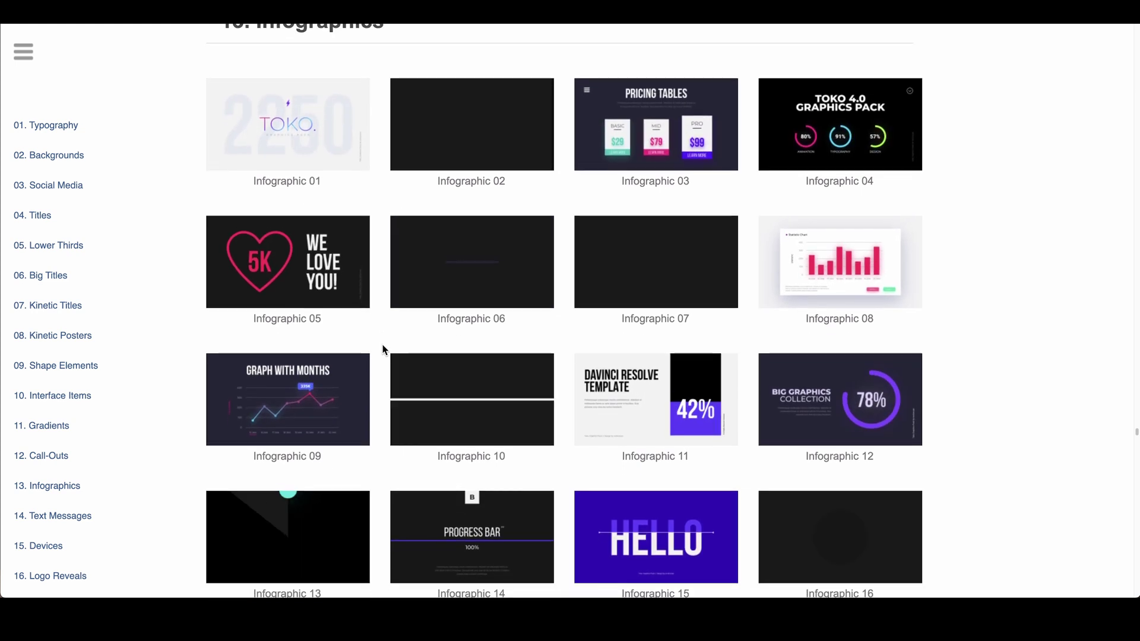
click(60, 551)
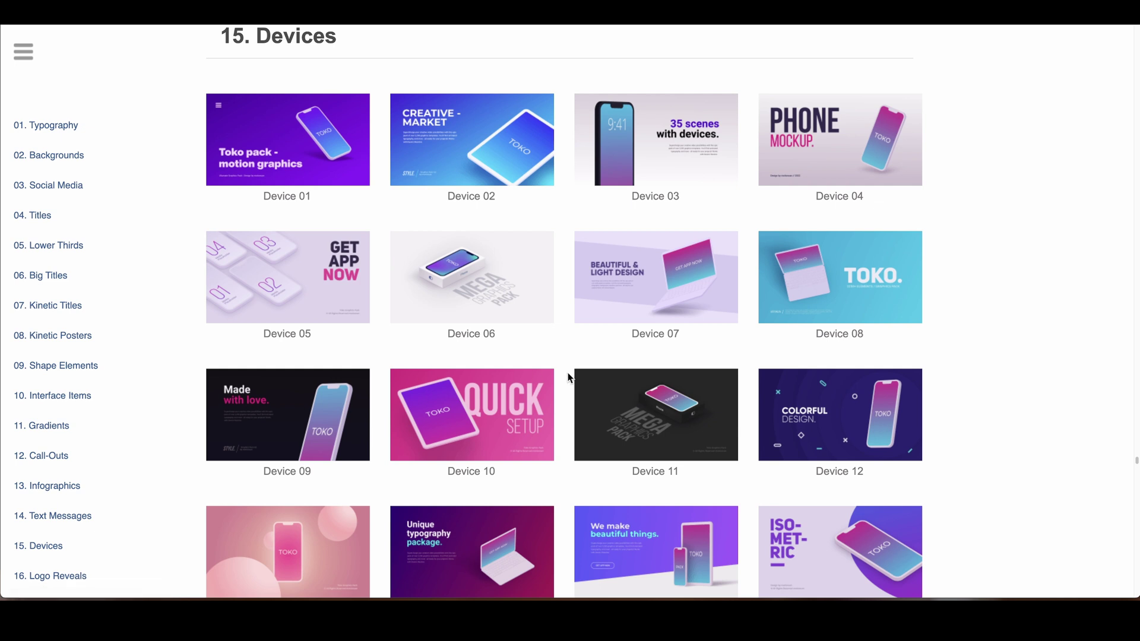
scroll(594, 320, down, 3)
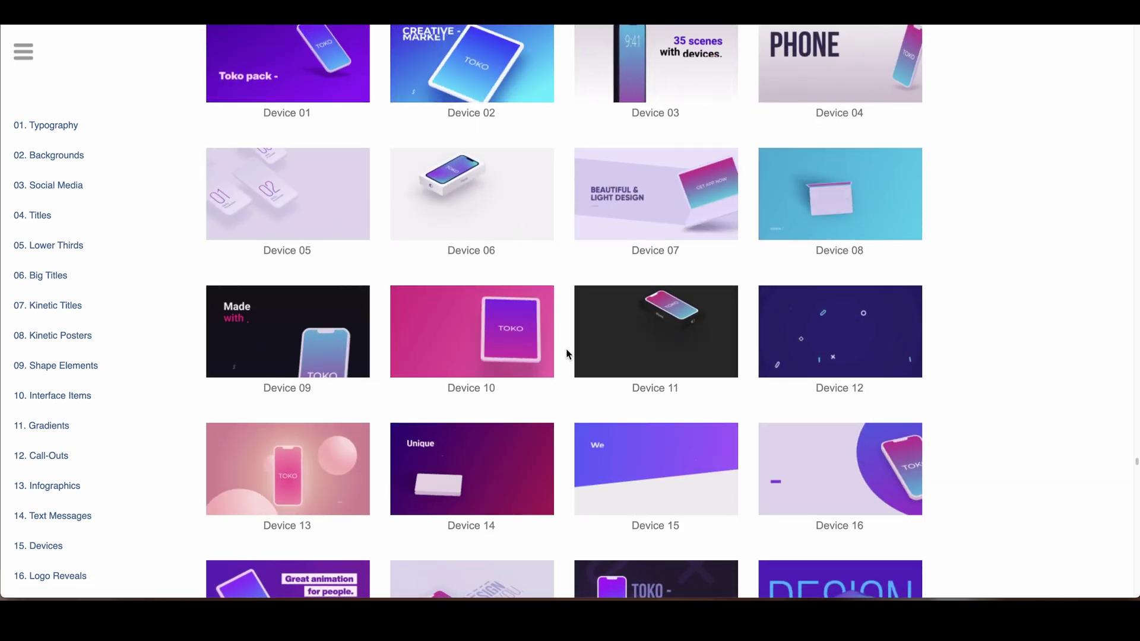
scroll(568, 357, down, 3)
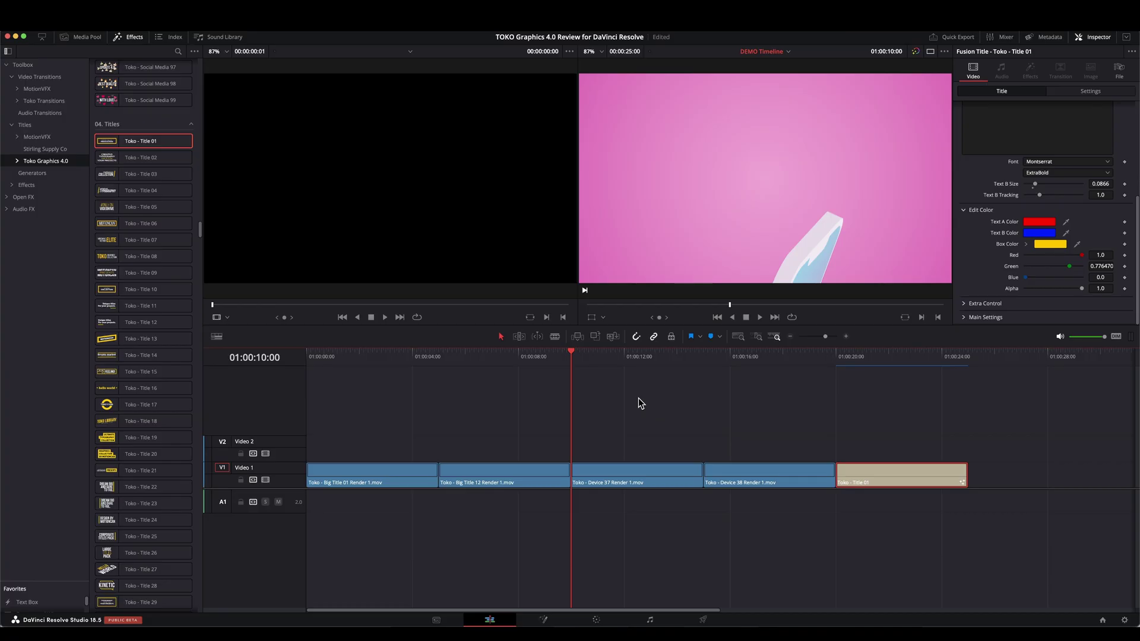
Play the timeline, then add Toko - Title 08 after Title 01 on V1 and preview it.
key(space)
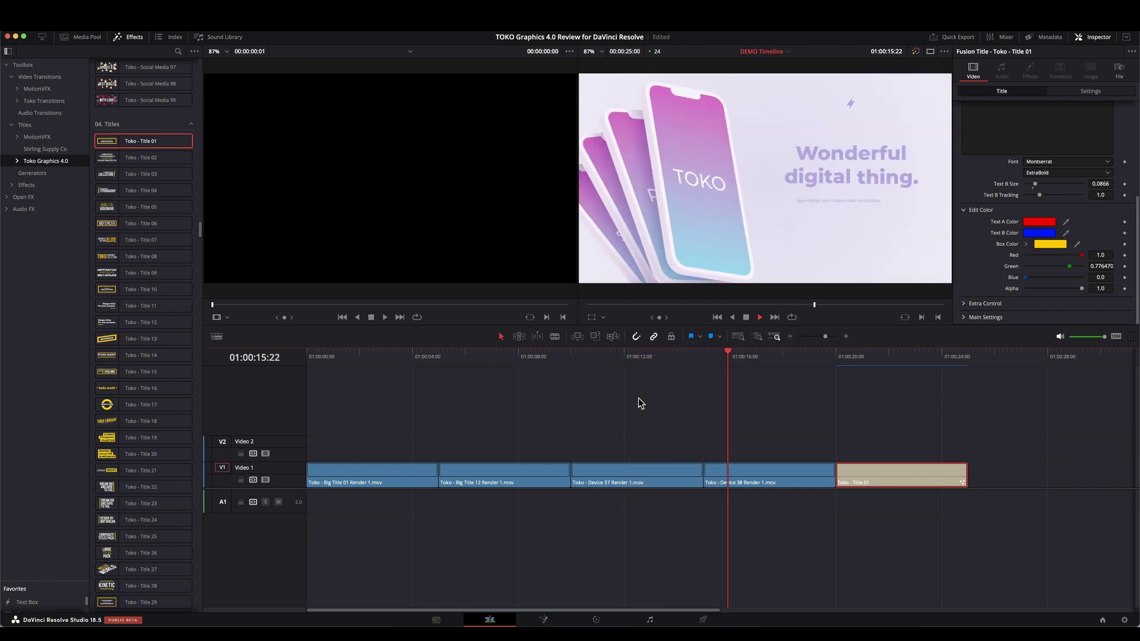
drag(140, 256, 1013, 477)
click(1016, 356)
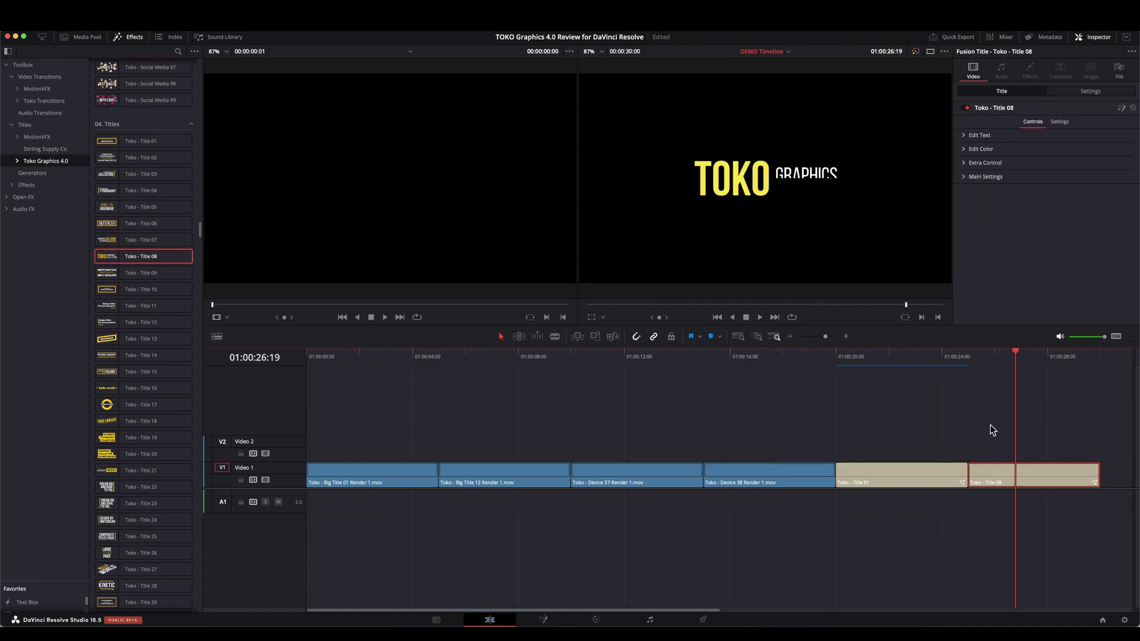
click(969, 355)
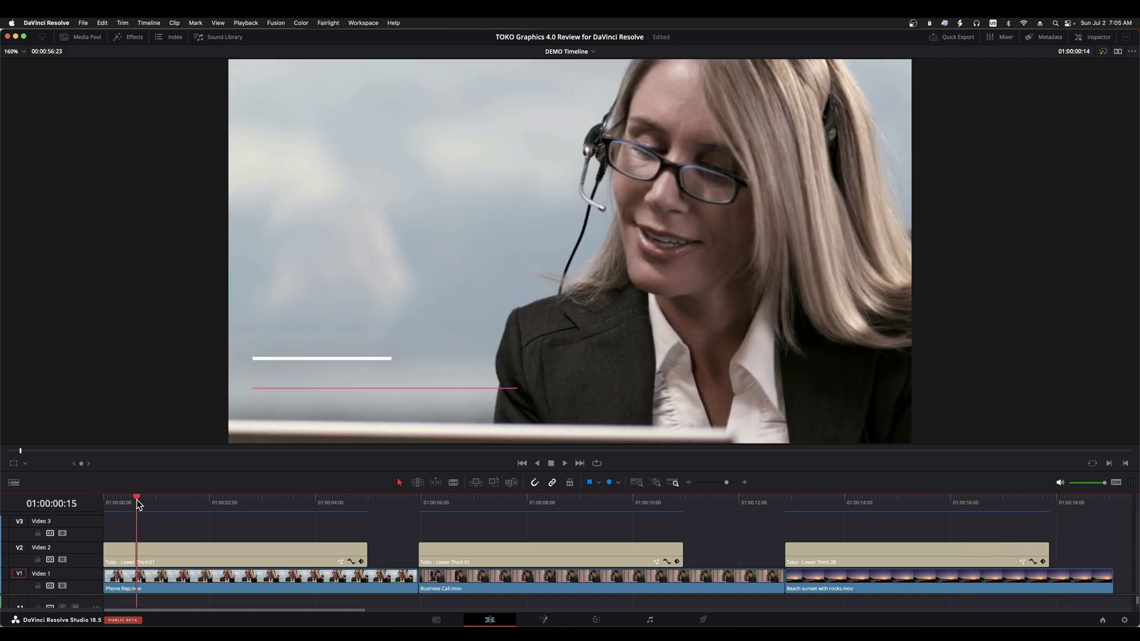
drag(140, 500, 106, 503)
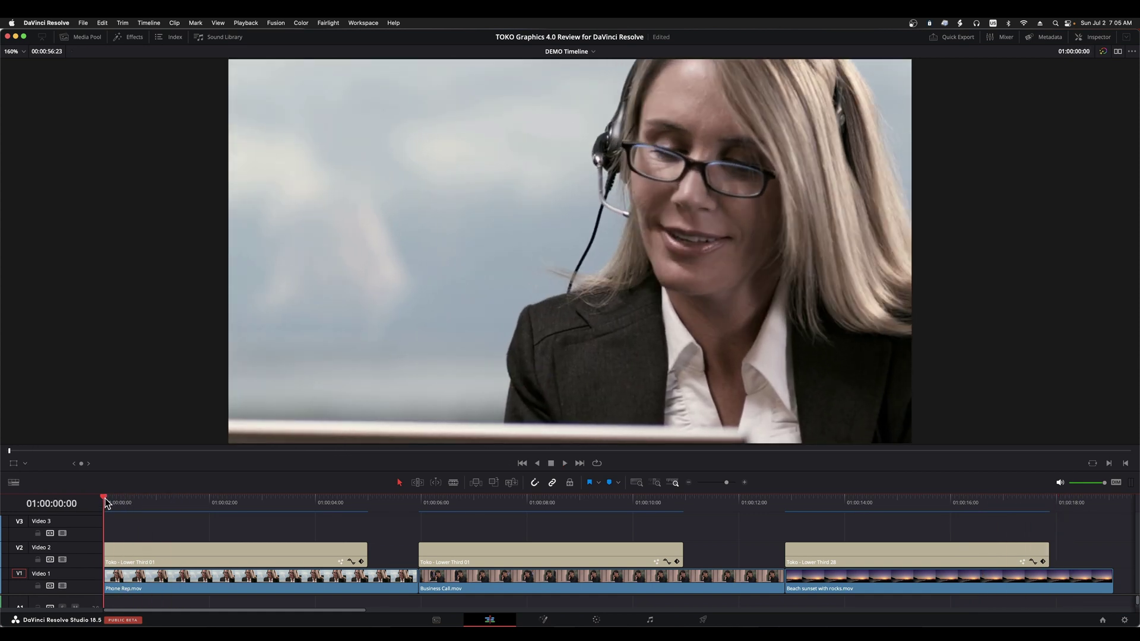
key(space)
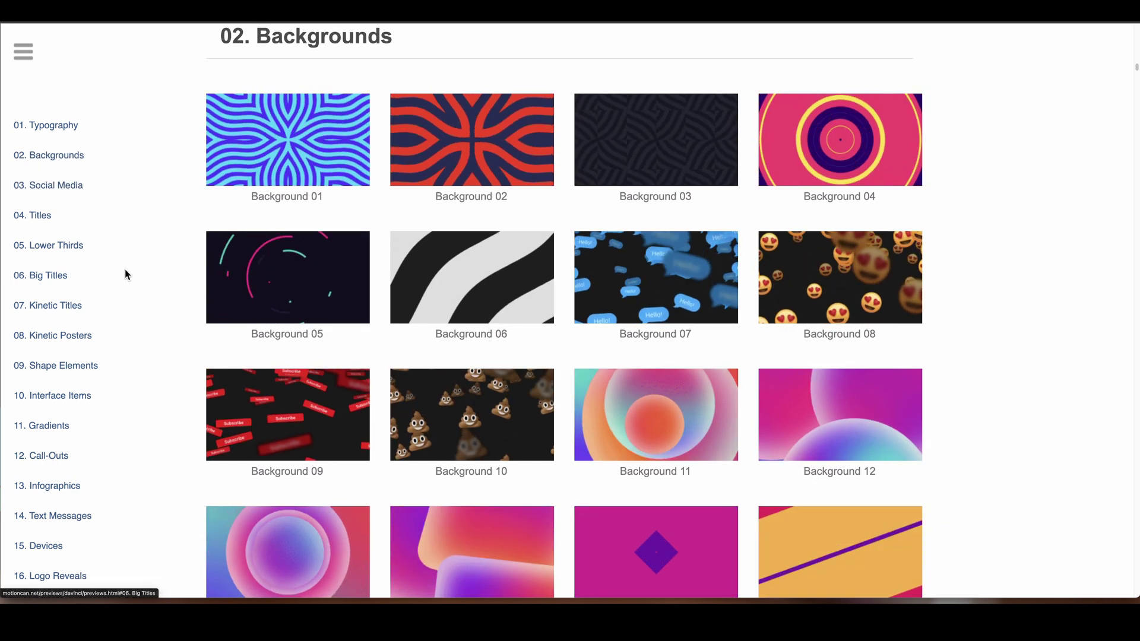
scroll(362, 300, down, 5)
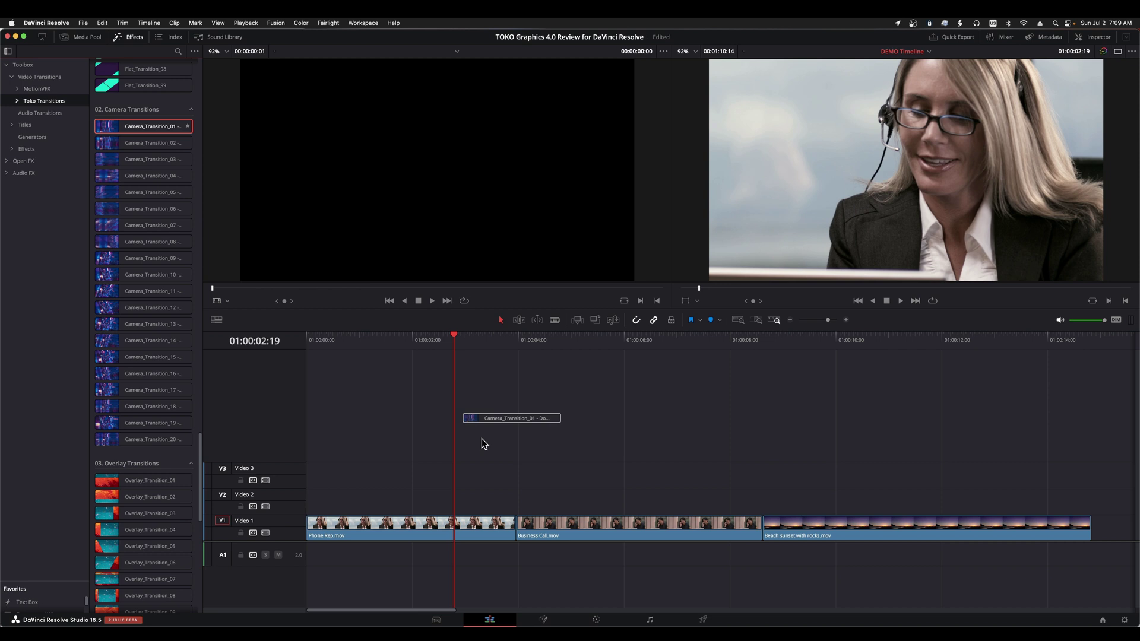
Place Camera_Transition_01 on the Phone Rep–Business Call cut and play it back over Whoosh 10.wav.
drag(509, 522, 509, 521)
key(space)
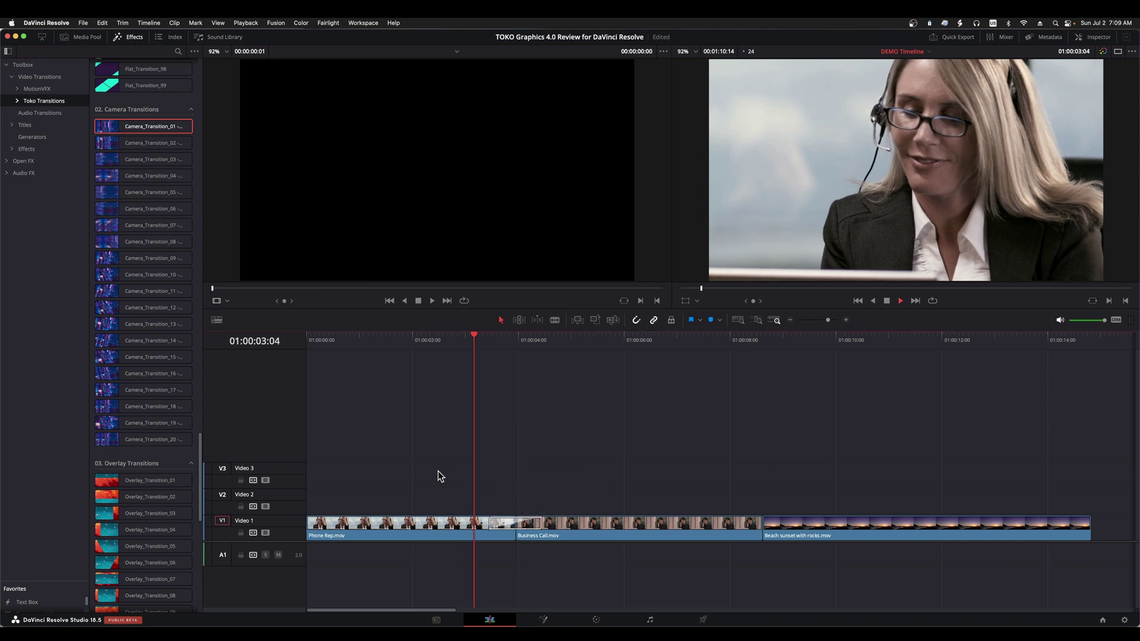
key(space)
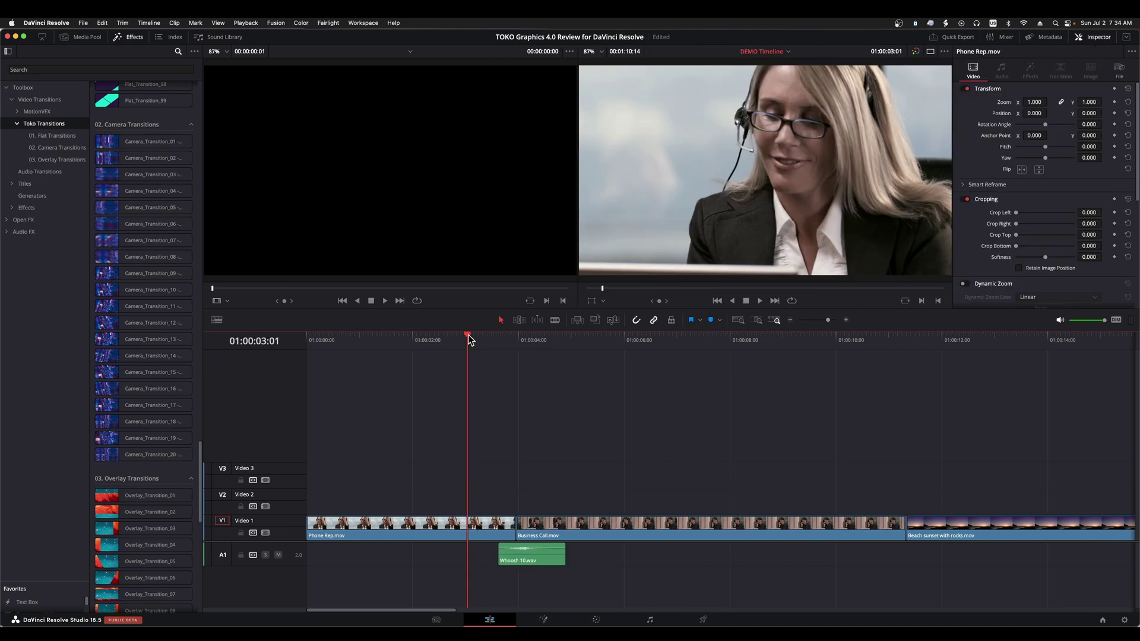
key(space)
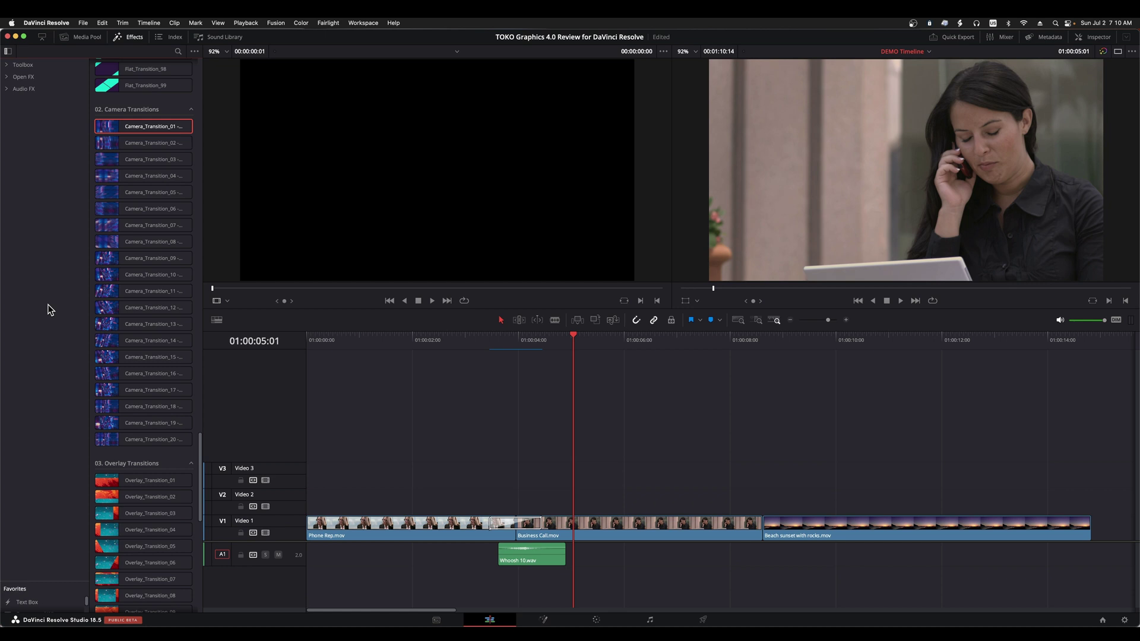
Swap the Effects Library for the Media Pool and drag Finder's Sound FX folder into Master.
click(133, 37)
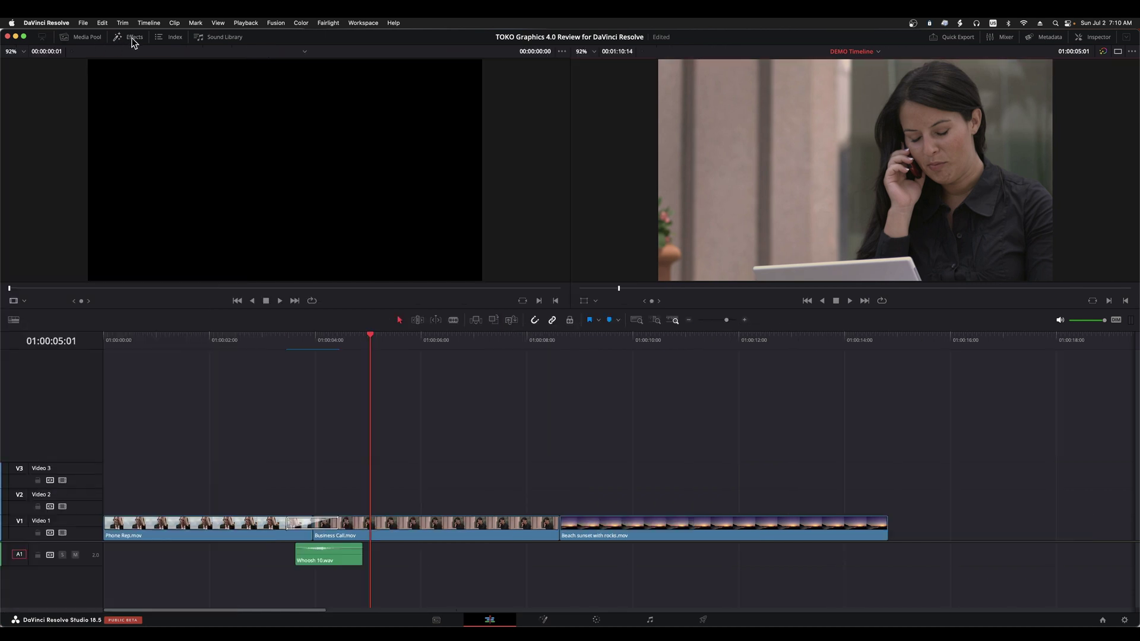
click(84, 40)
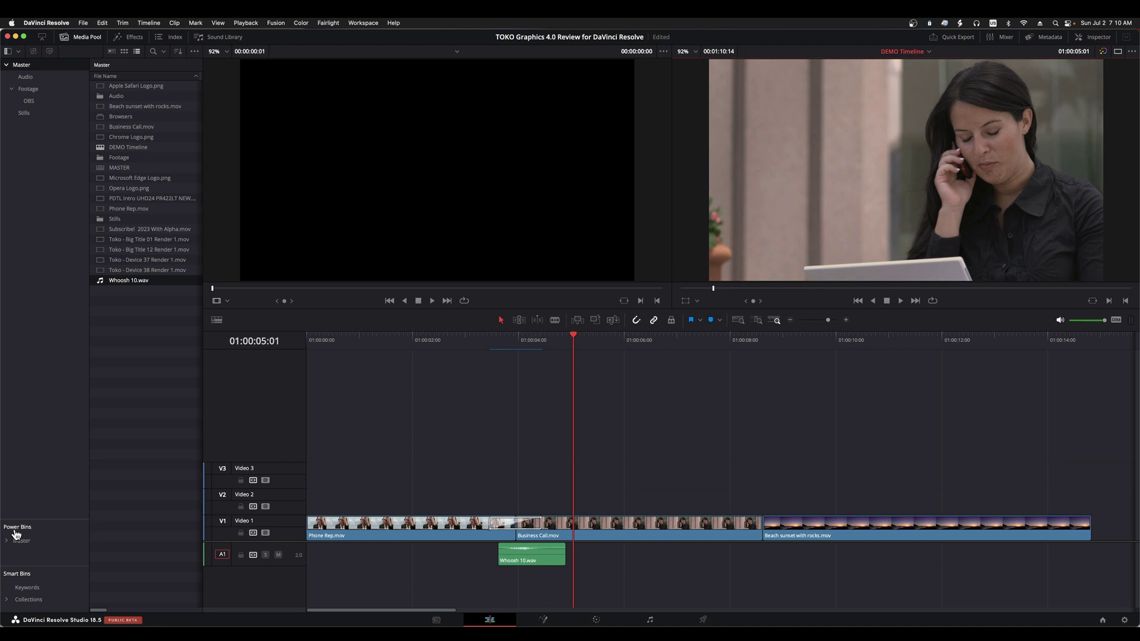
key(super+Tab)
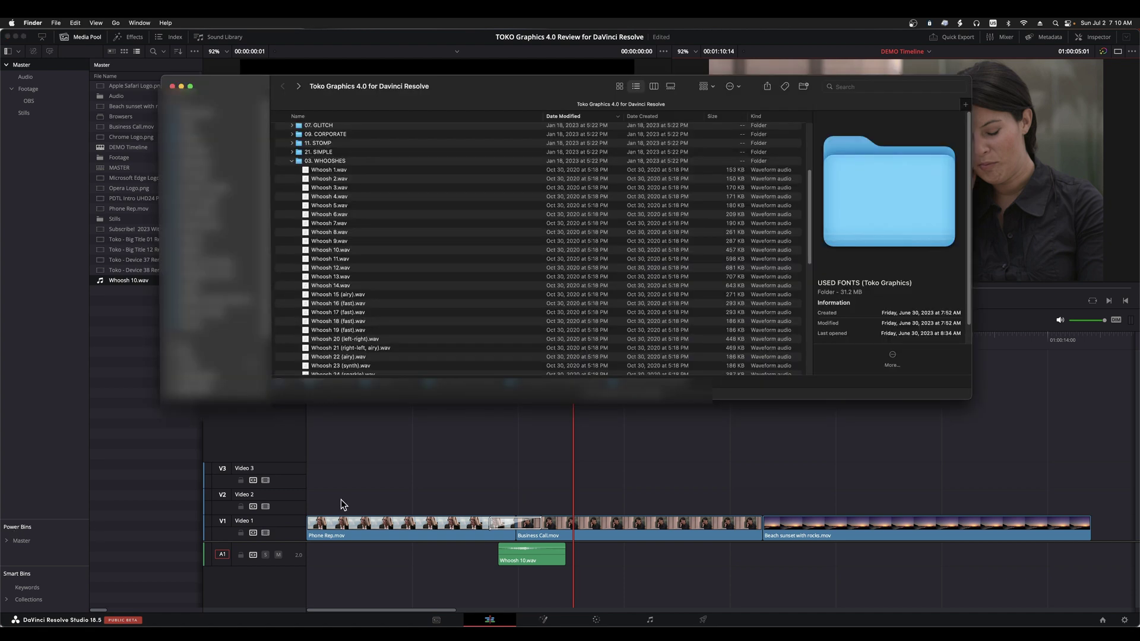
click(291, 160)
scroll(285, 201, up, 3)
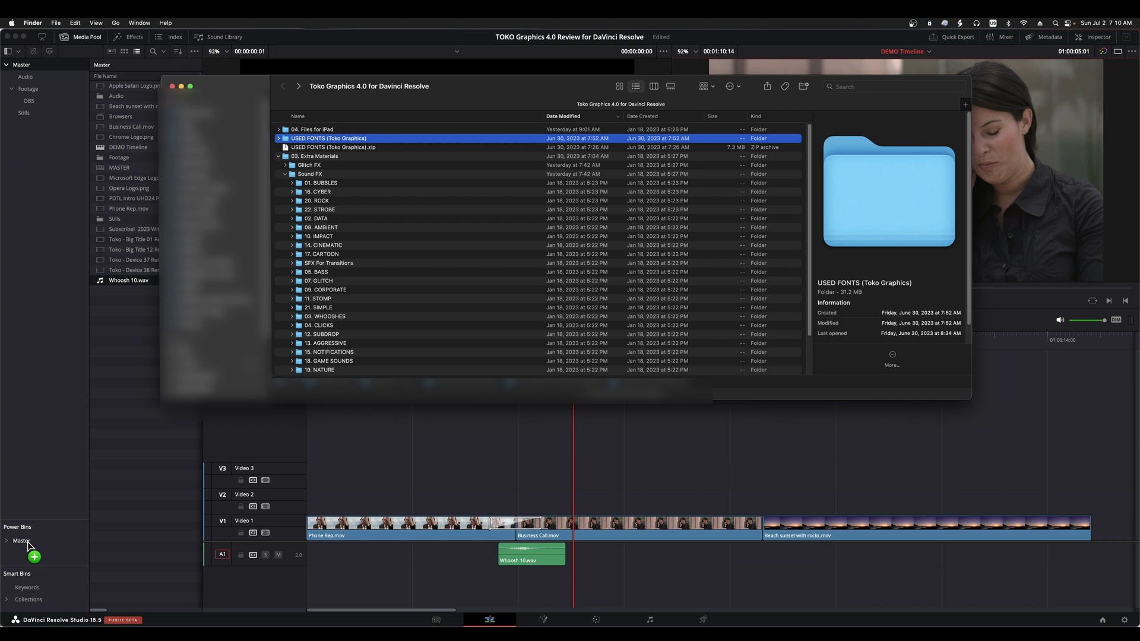
drag(28, 546, 27, 545)
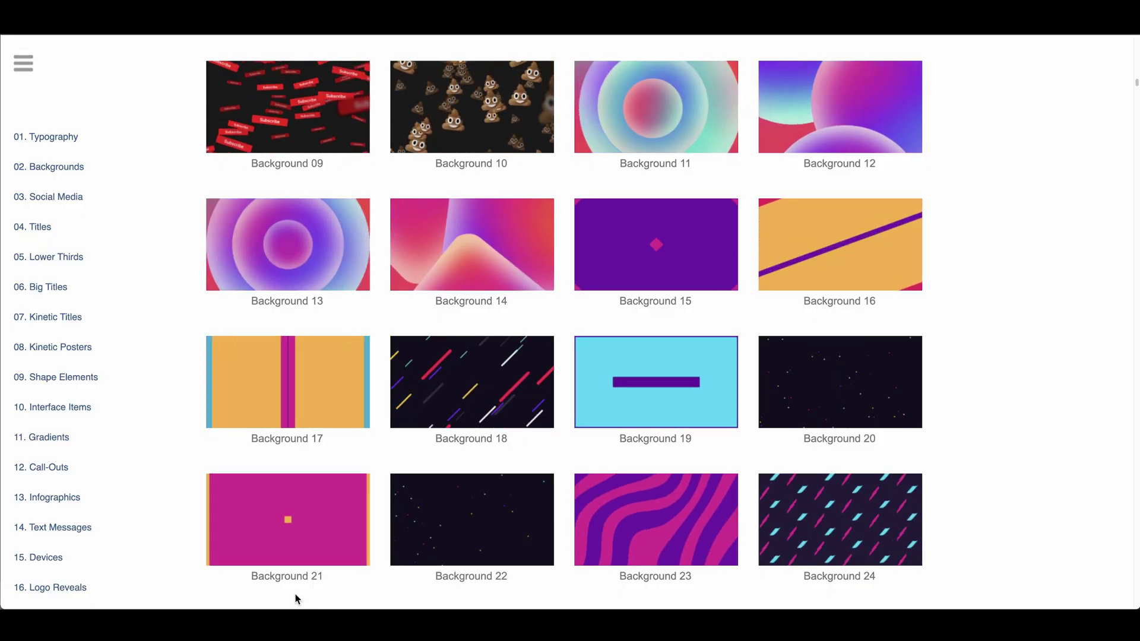
Jump through 10. Interface Items, 08. Kinetic Posters and 11. Gradients to 16. Logo Reveals.
click(65, 405)
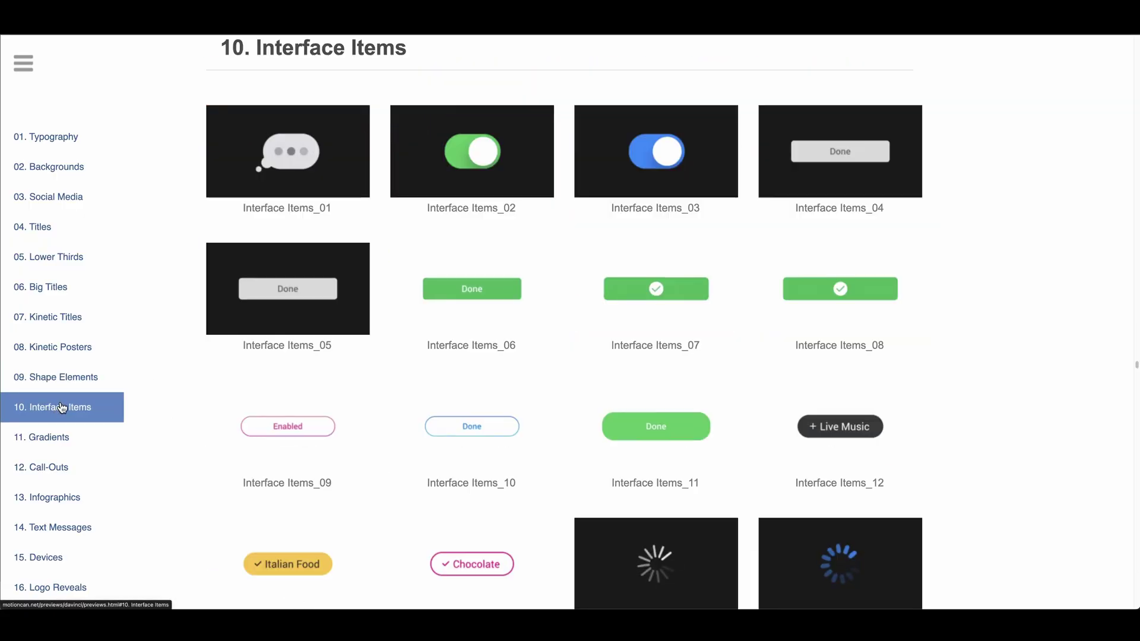
click(89, 347)
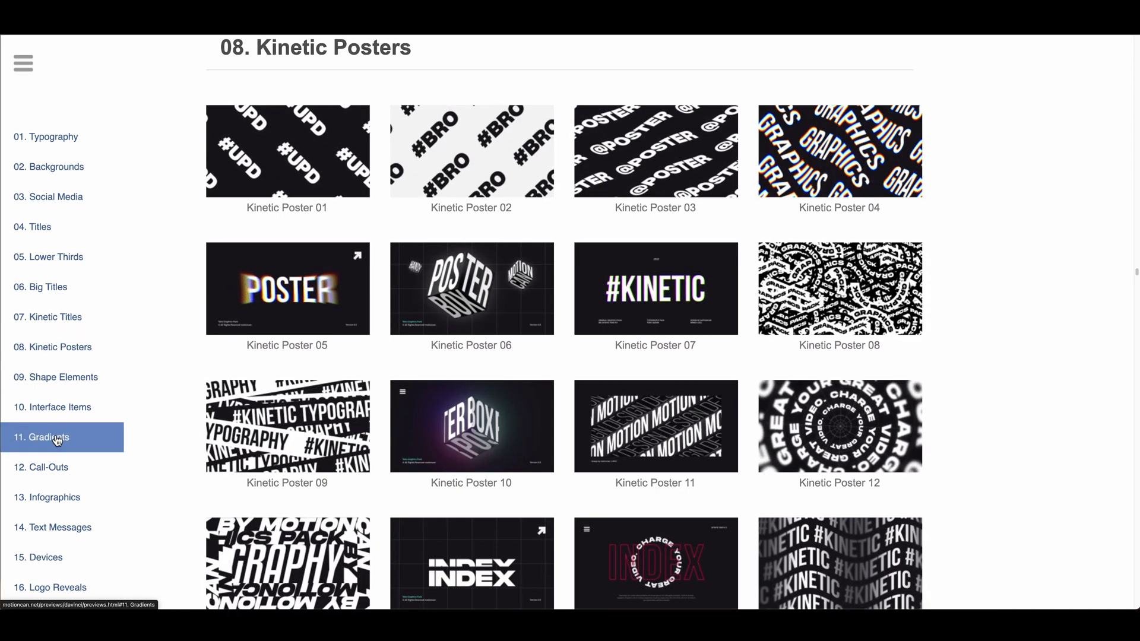
click(57, 439)
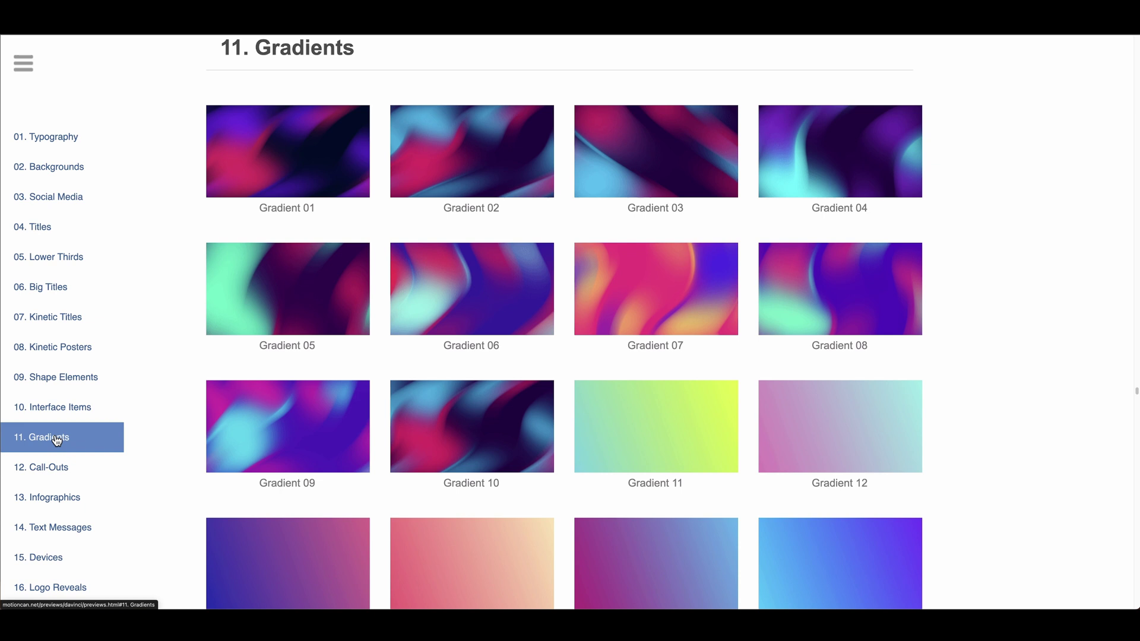
click(56, 587)
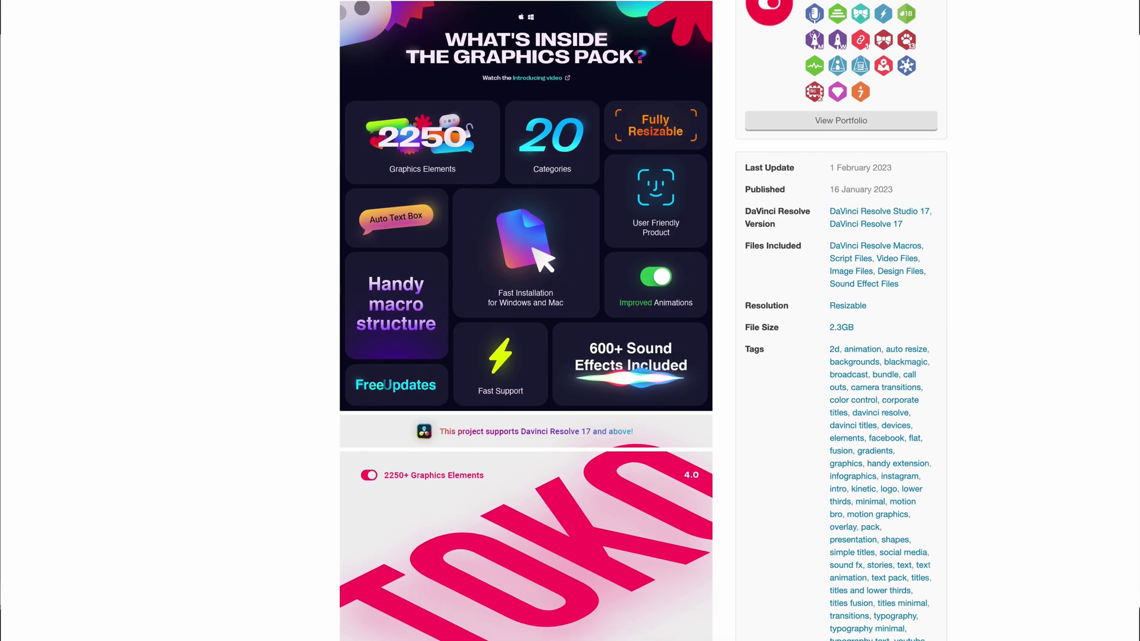
Scroll the Toko product page down past the pack overview to the Features icons.
scroll(526, 321, down, 3)
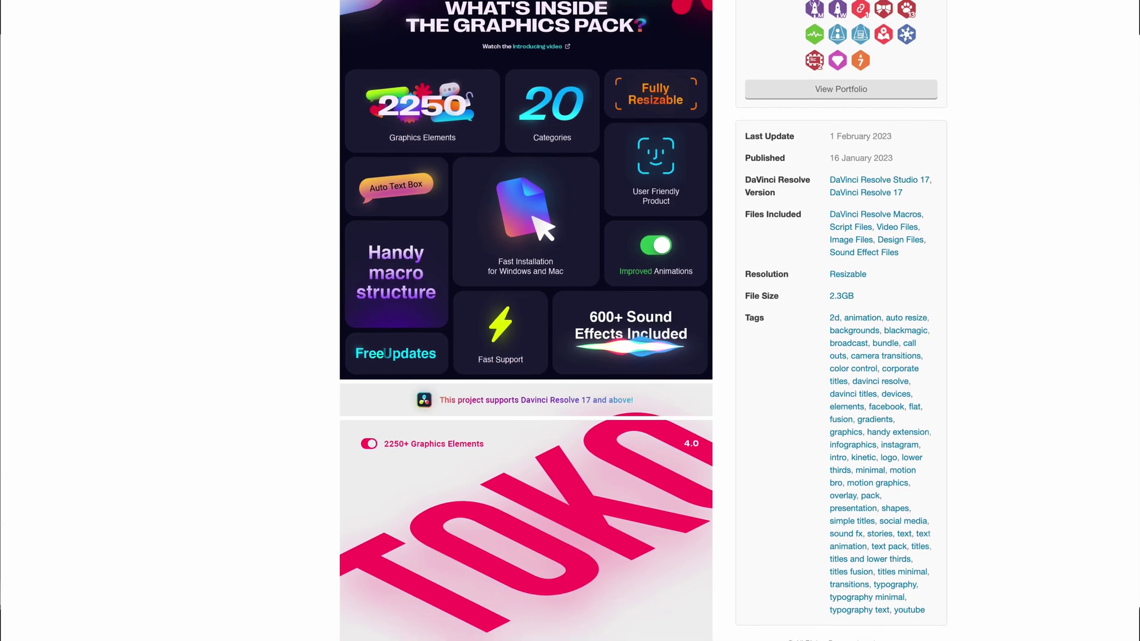
scroll(526, 321, down, 3)
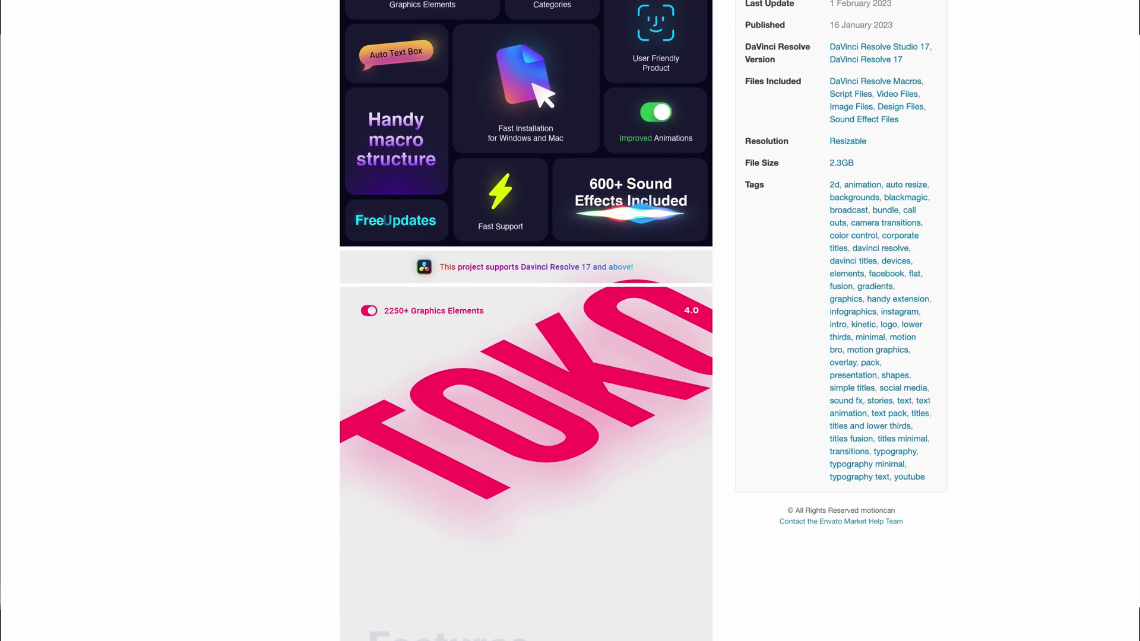
scroll(526, 320, down, 3)
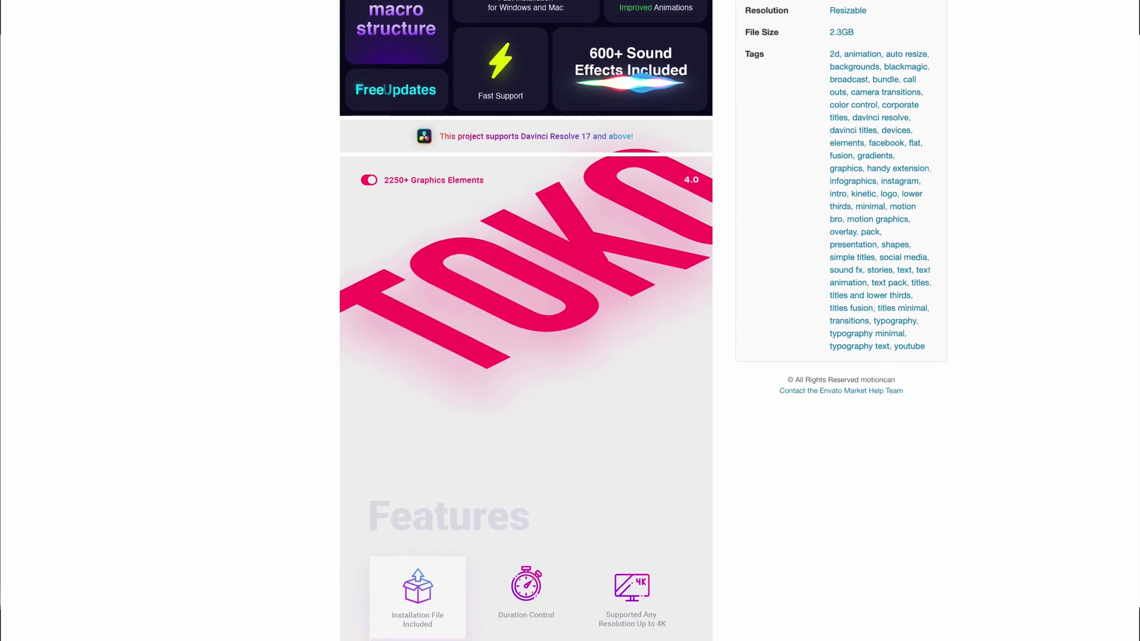
scroll(525, 320, down, 3)
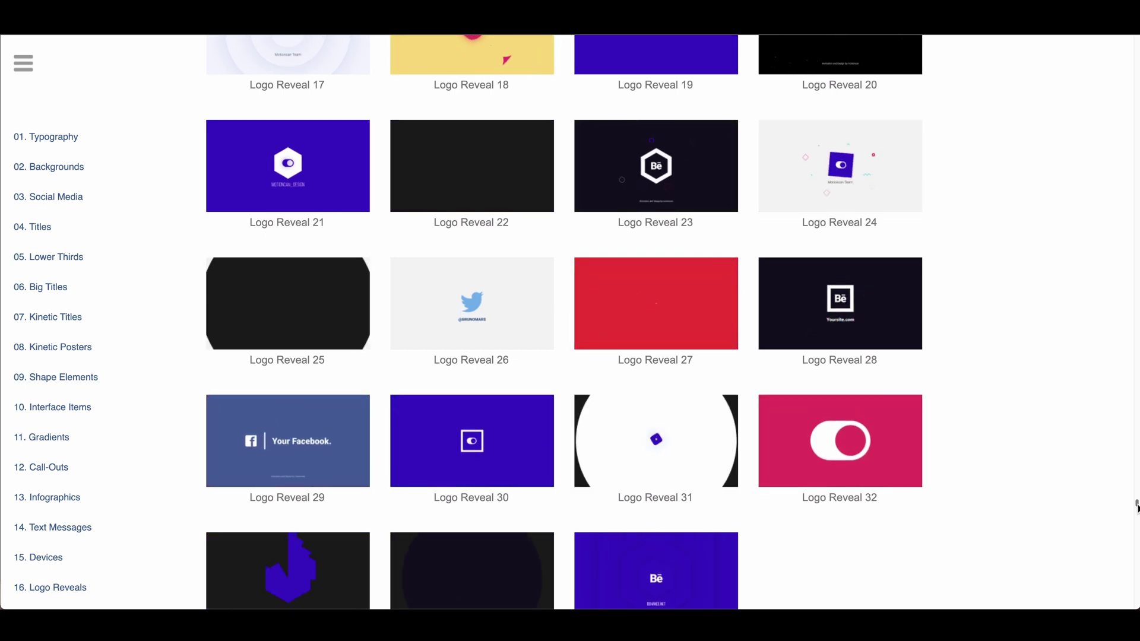
Scroll through Logo Reveals, Flat and Overlay Transitions to Glitch_Element_Colorful 65–80.
drag(1136, 508, 1138, 555)
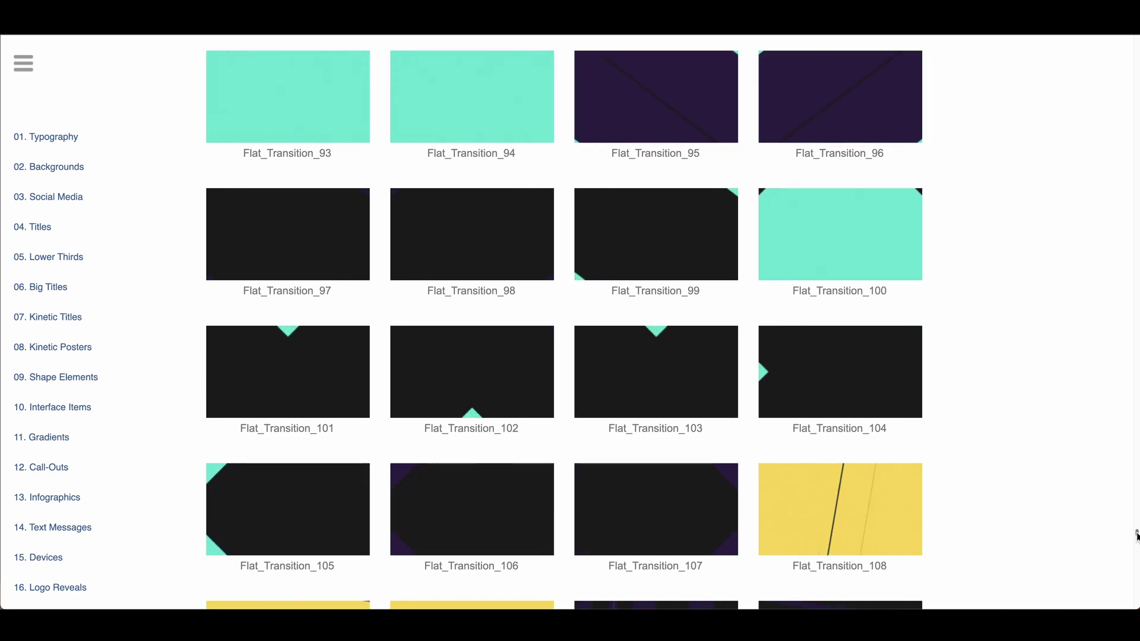
scroll(1138, 536, up, 1)
drag(1138, 536, 1137, 577)
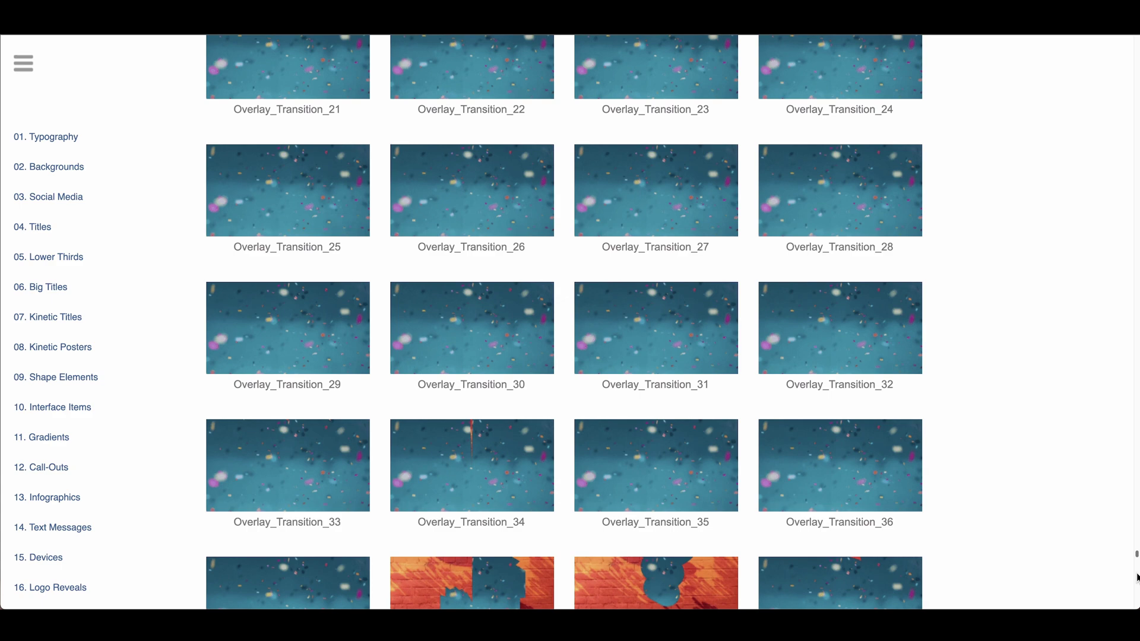
drag(1137, 577, 1137, 579)
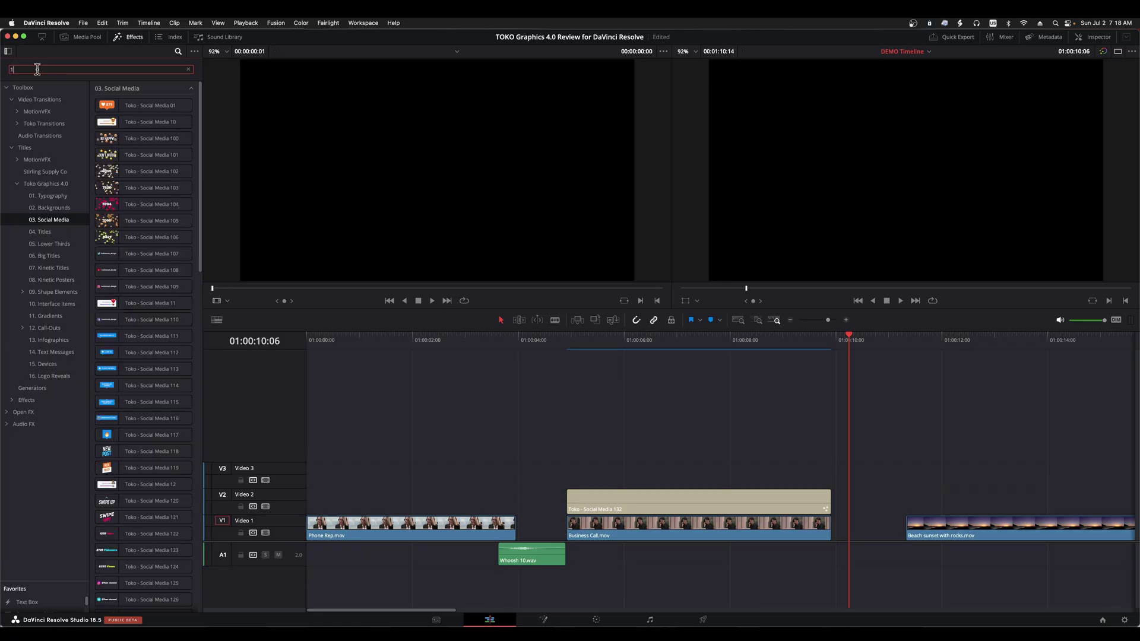
text(32)
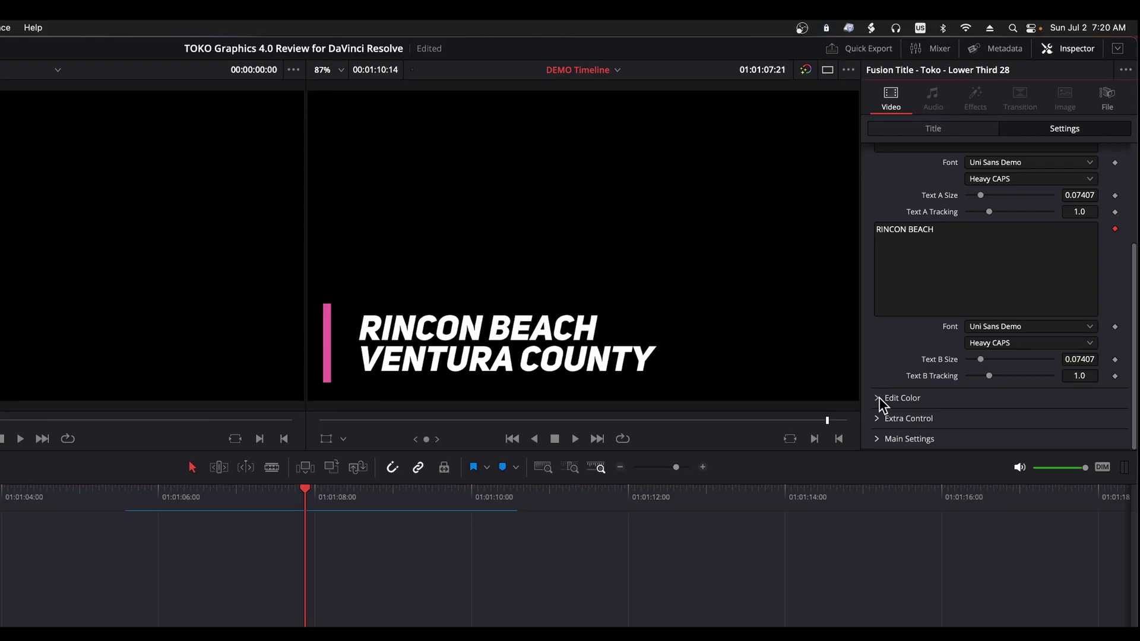
Expand Edit Color on Toko - Lower Third 28 and open the Colors wheel for its Line Color.
click(879, 398)
scroll(891, 356, down, 3)
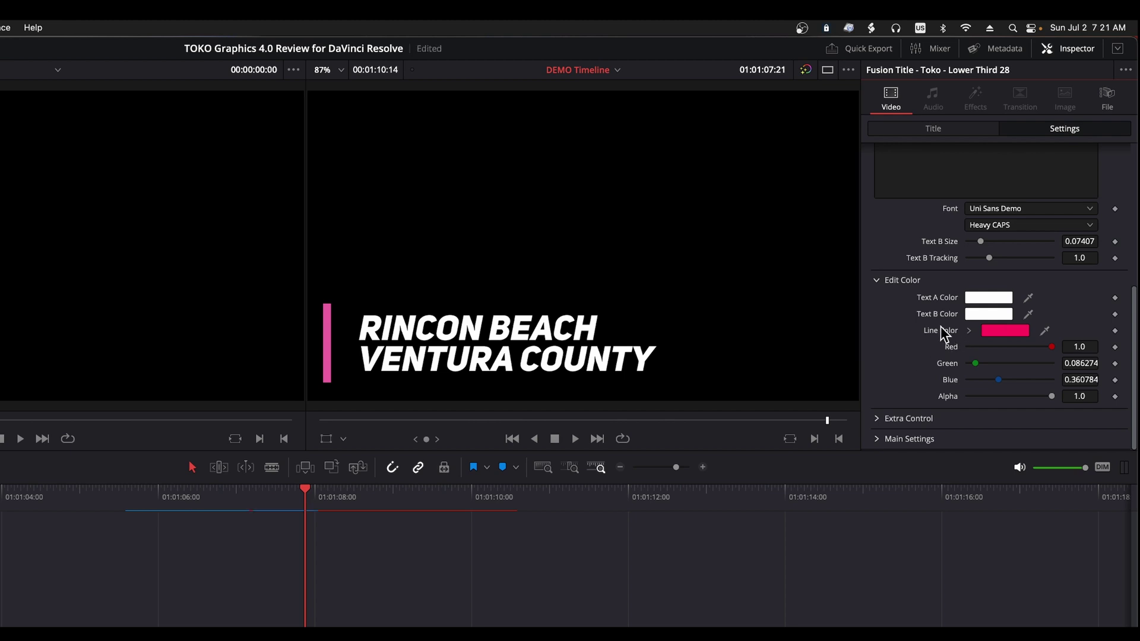
click(970, 330)
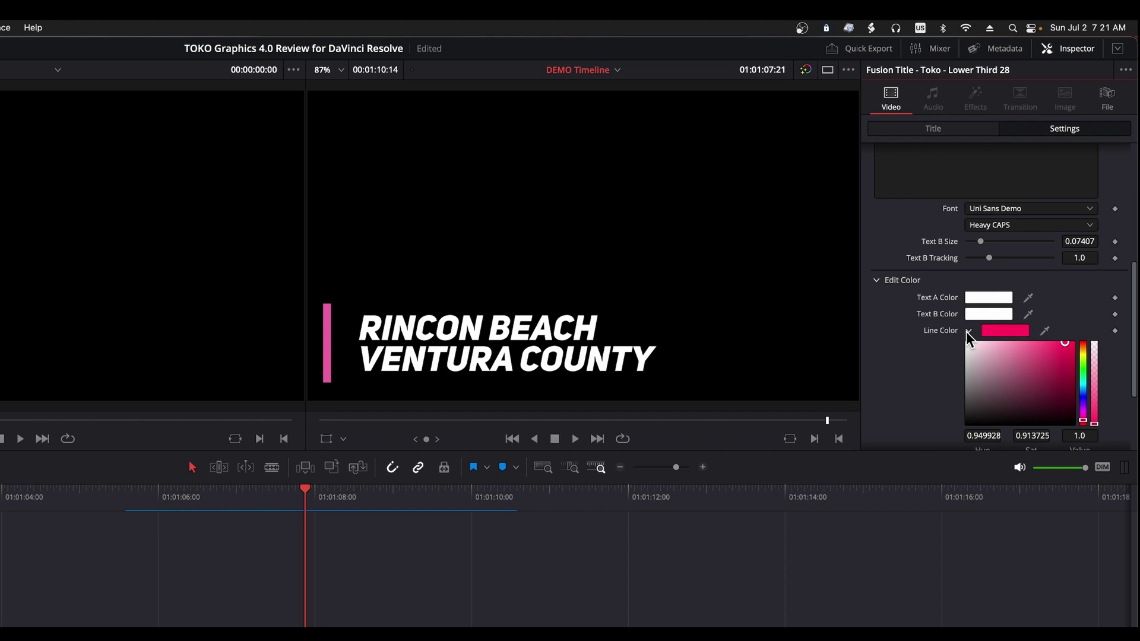
click(968, 331)
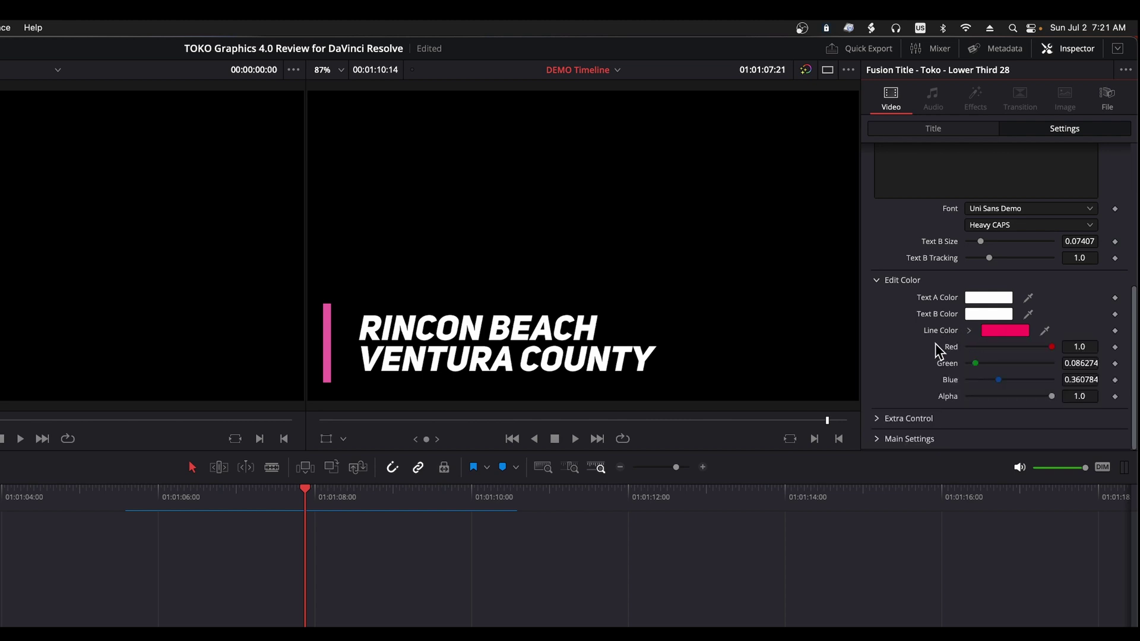
click(992, 331)
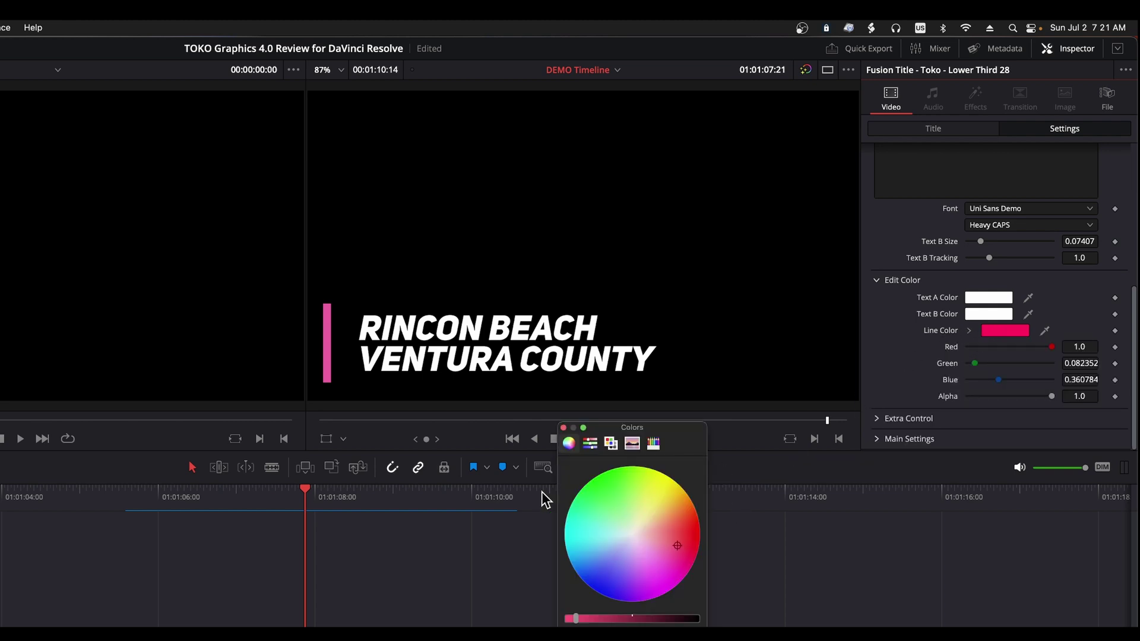